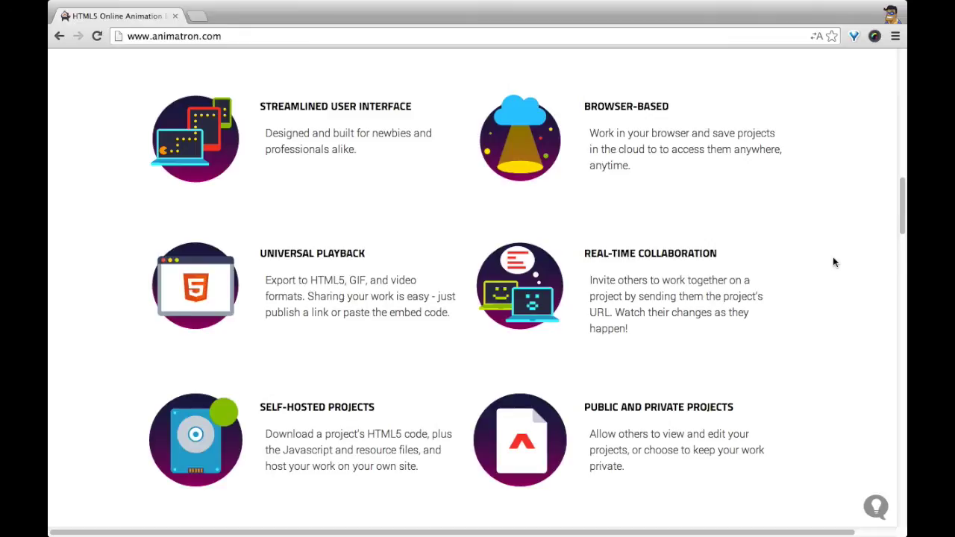
Return to the beginning of the home page, look at the sign-up form and dismiss it.
scroll(833, 262, "up", 10)
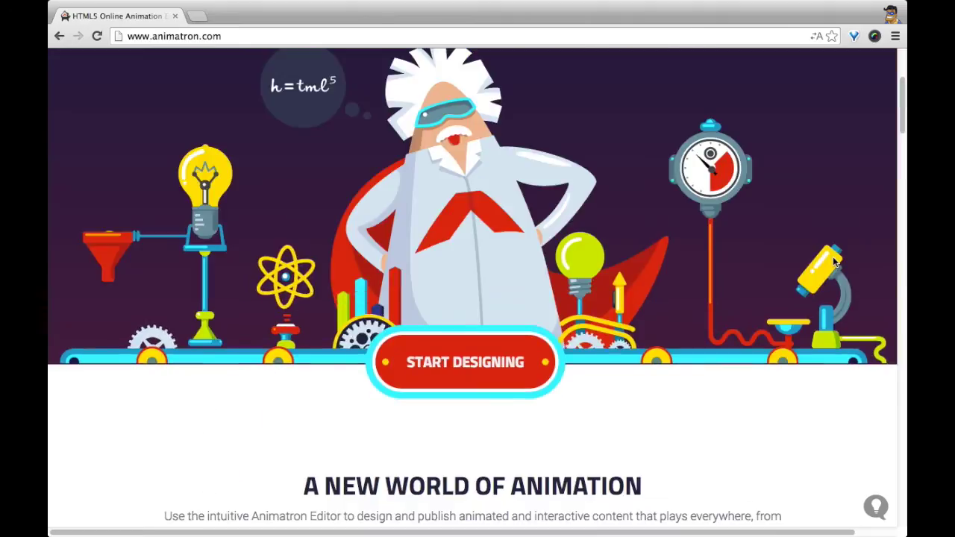
scroll(834, 262, "up", 3)
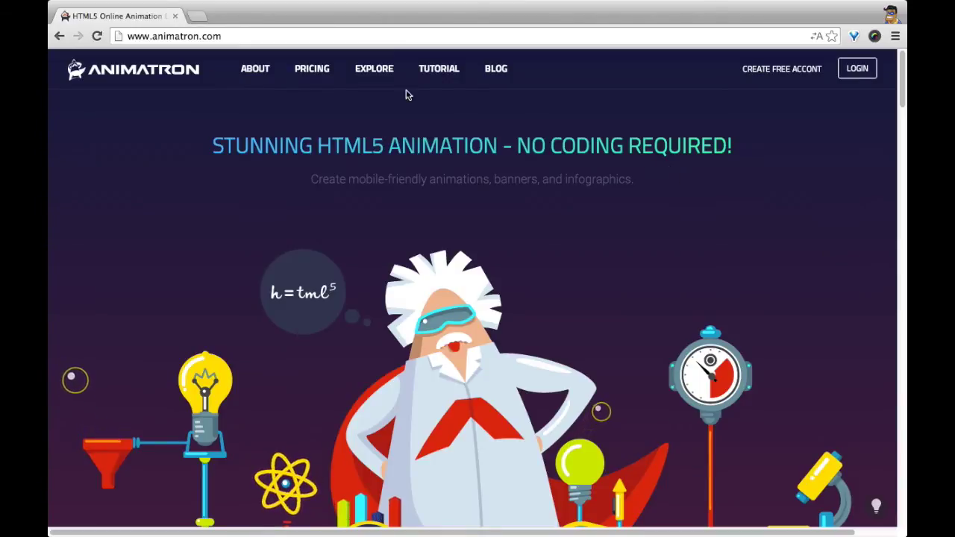
left_click(310, 69)
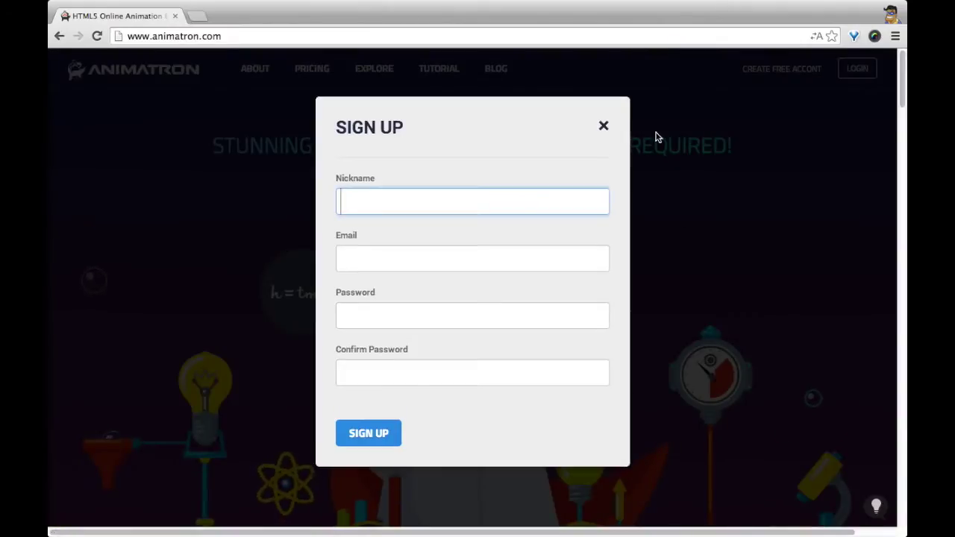
left_click(602, 126)
Sign in to the existing account with the saved e-mail and its stored password.
left_click(858, 67)
type("ni")
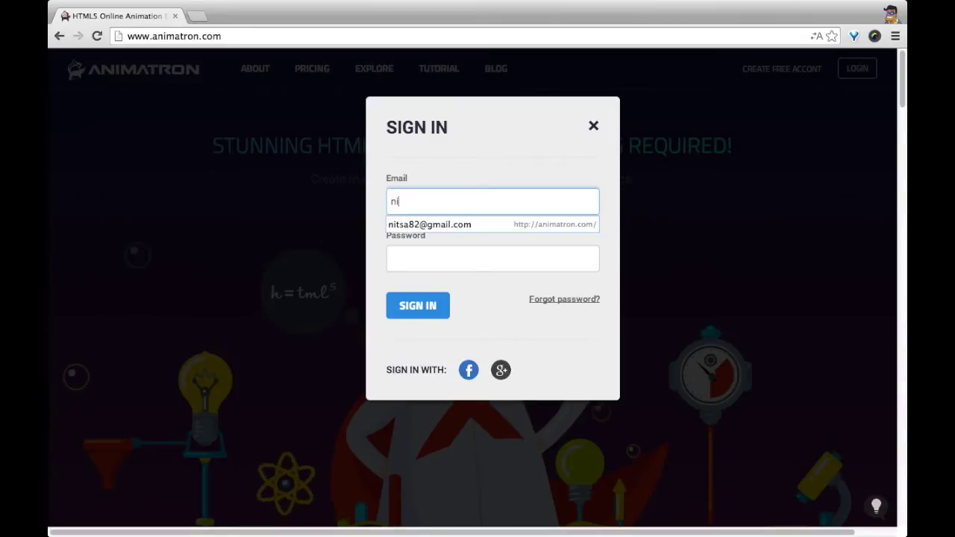
left_click(448, 221)
left_click(422, 307)
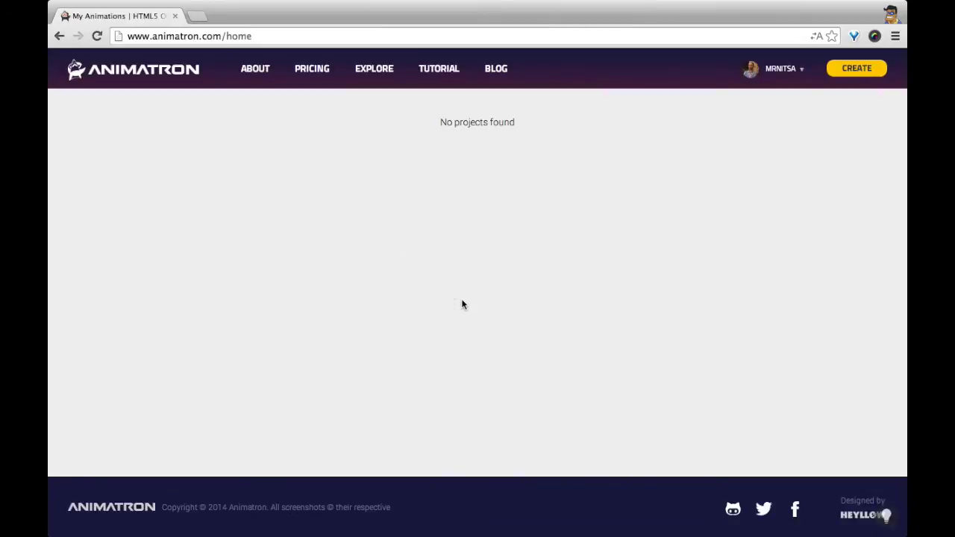
Open the Explore page in a new browser tab and browse the staff picks.
left_click(373, 70, "super")
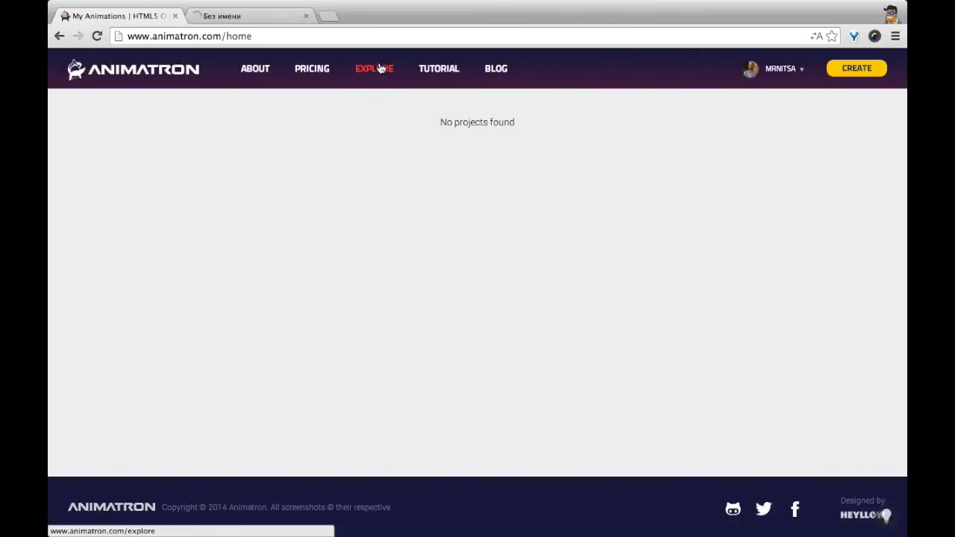
left_click(253, 16)
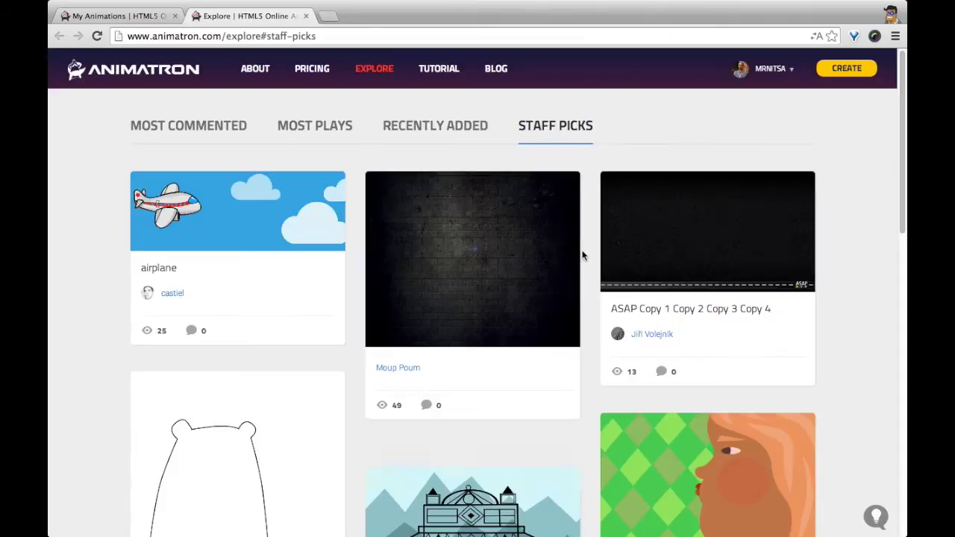
scroll(850, 283, "down", 9)
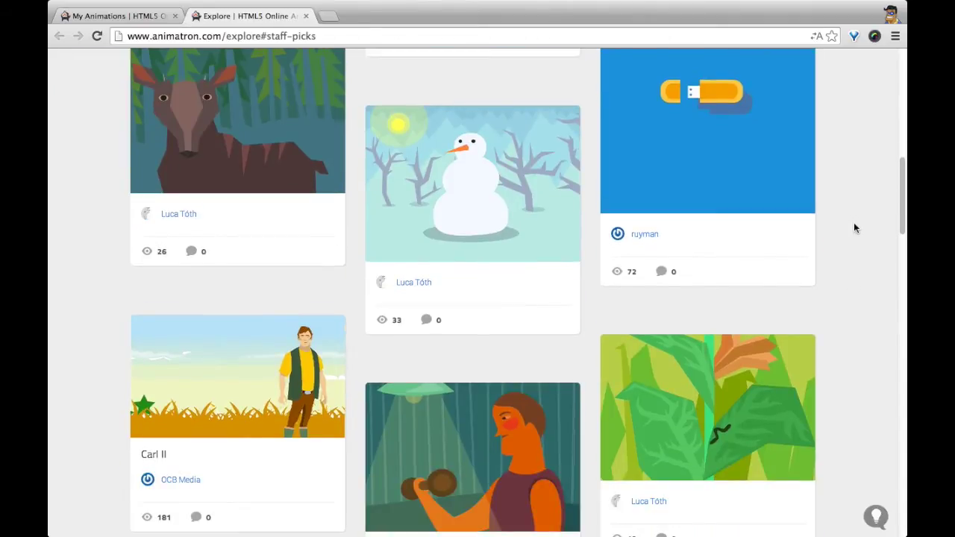
scroll(853, 223, "up", 10)
Look through the common questions and video tutorials on the Tutorial page, and visit the blog.
left_click(440, 69)
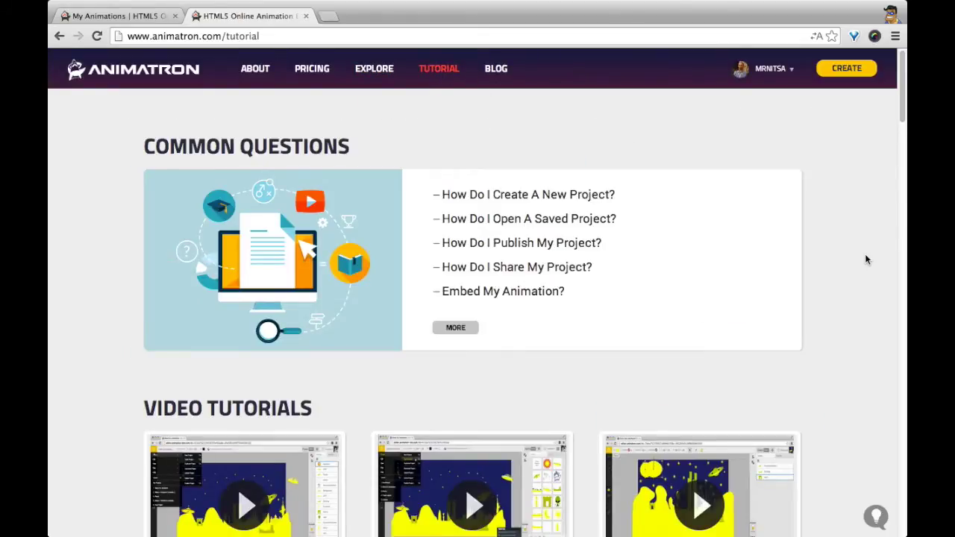
scroll(867, 258, "down", 5)
scroll(868, 257, "up", 5)
left_click(499, 75)
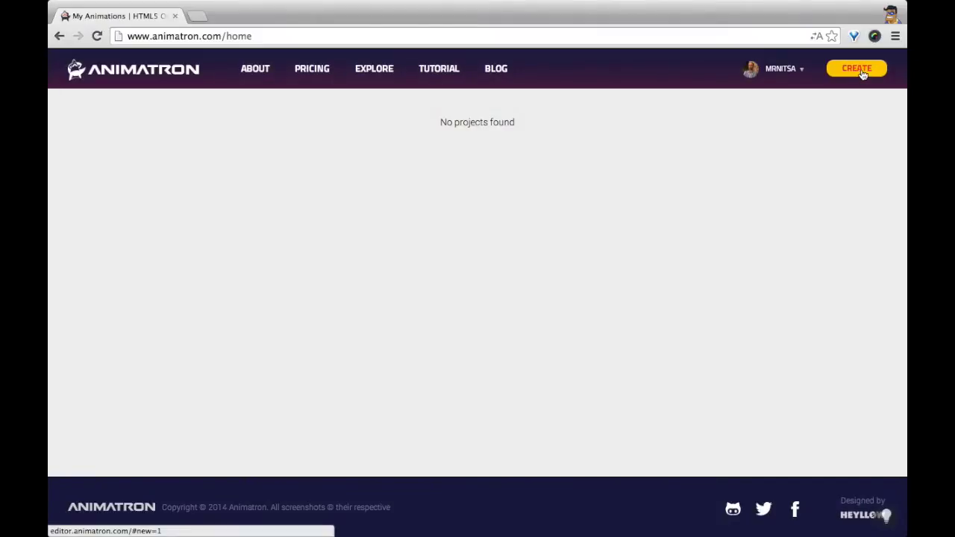
Create a new animation project from the signed-in home page.
left_click(859, 67)
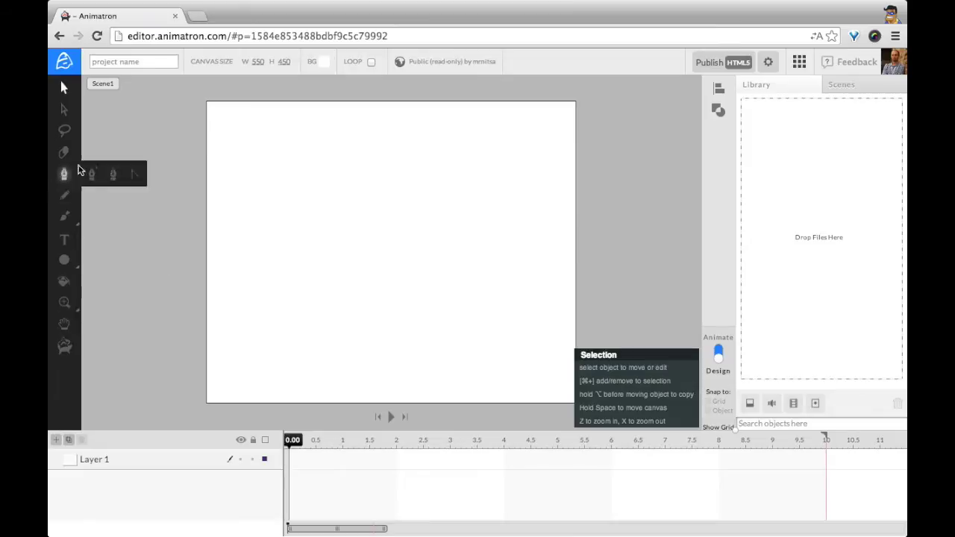
Try blue and black as the canvas background colour and restore white.
left_click(324, 63)
left_click(305, 255)
left_click(360, 275)
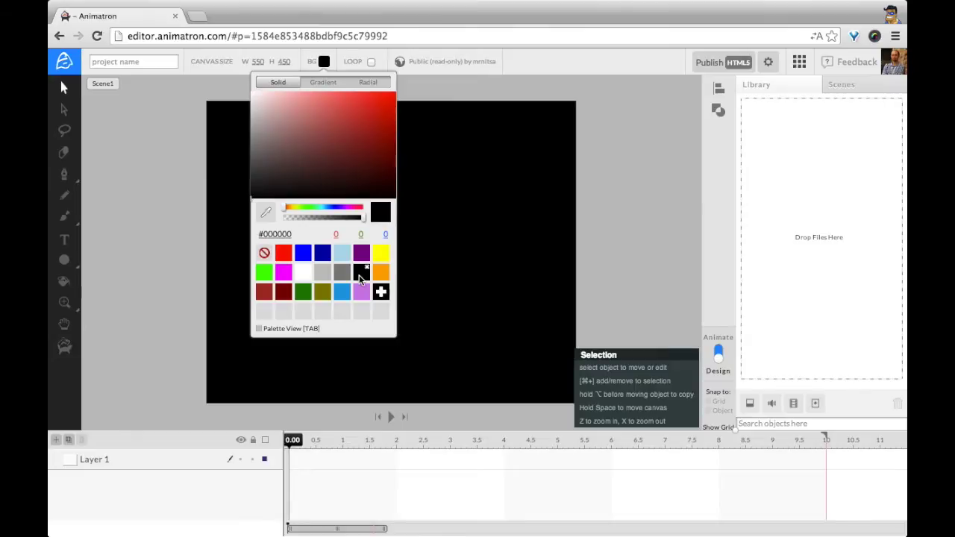
left_click(302, 272)
Set the project to loop, with a canvas width of 620 and the name Teplitsa.
left_click(370, 63)
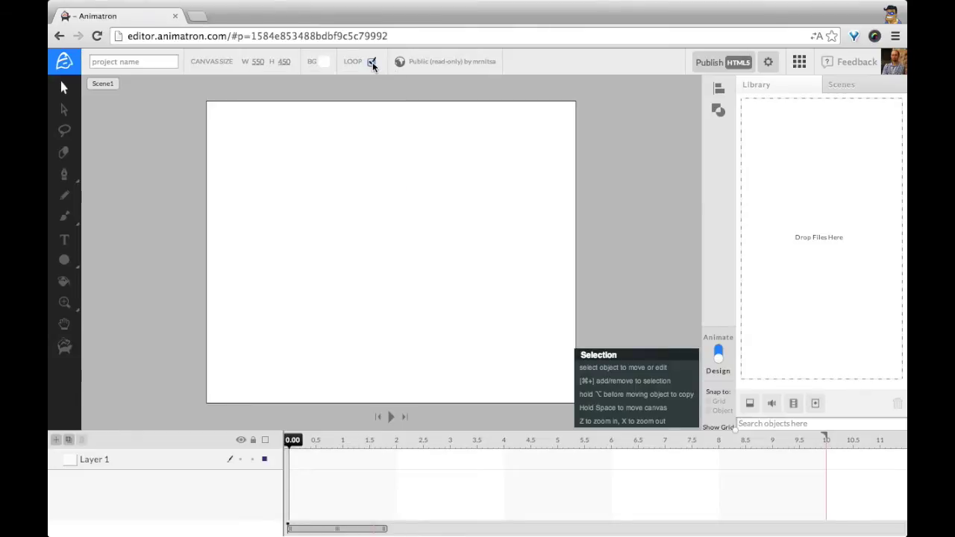
left_click(371, 63)
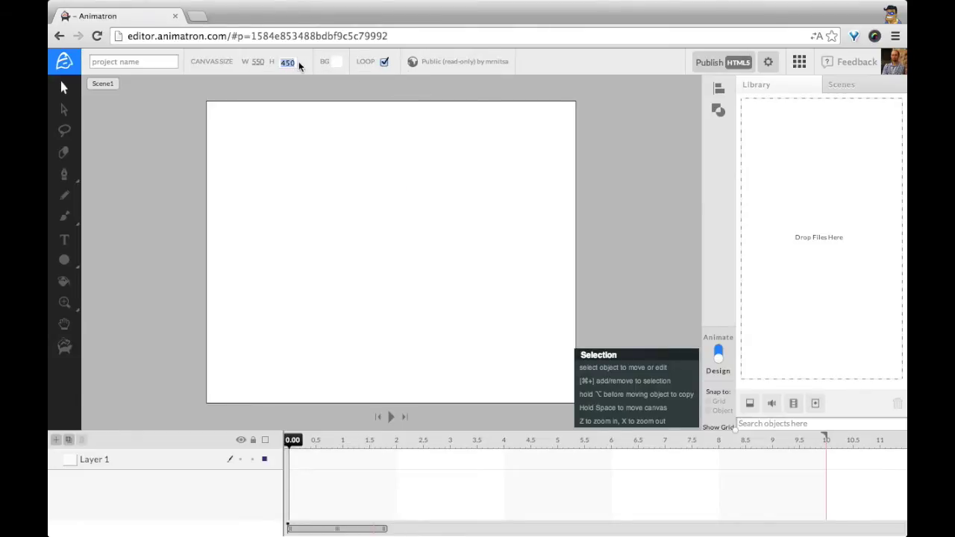
left_click(255, 63)
type("620")
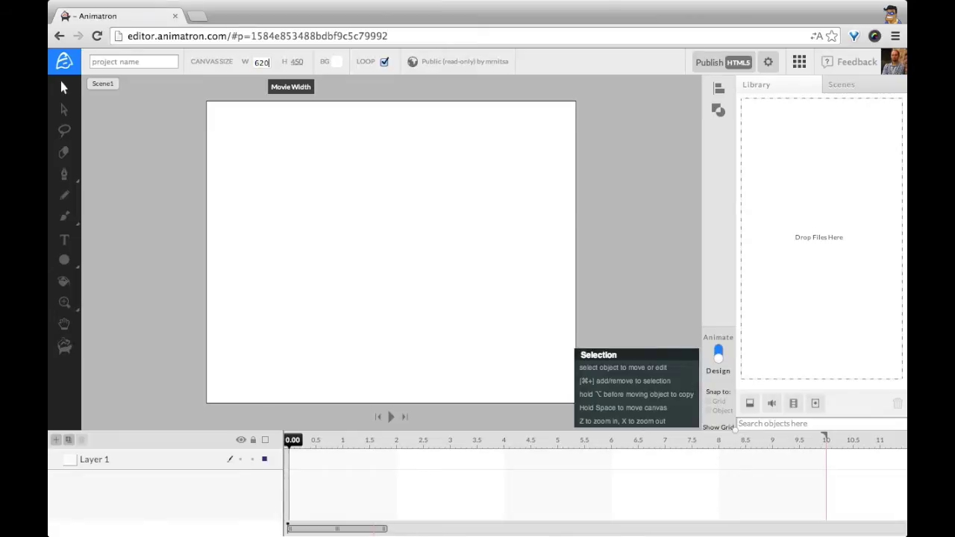
key("Return")
left_click(162, 64)
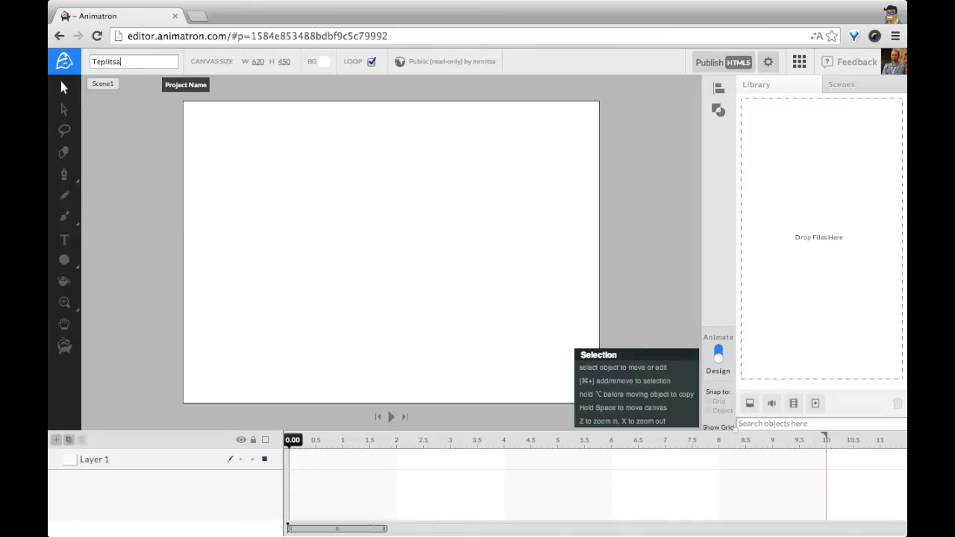
key("Return")
left_click(66, 64)
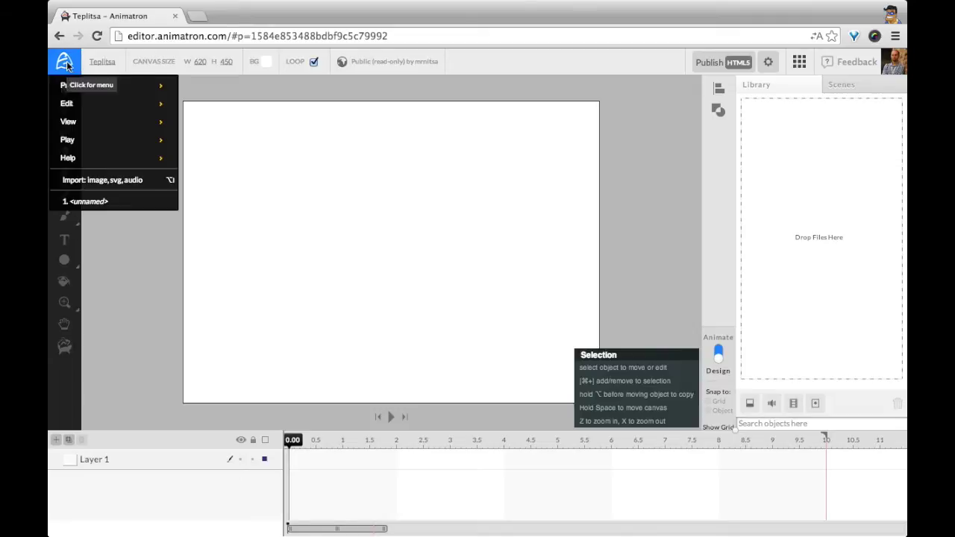
mouse_move(112, 85)
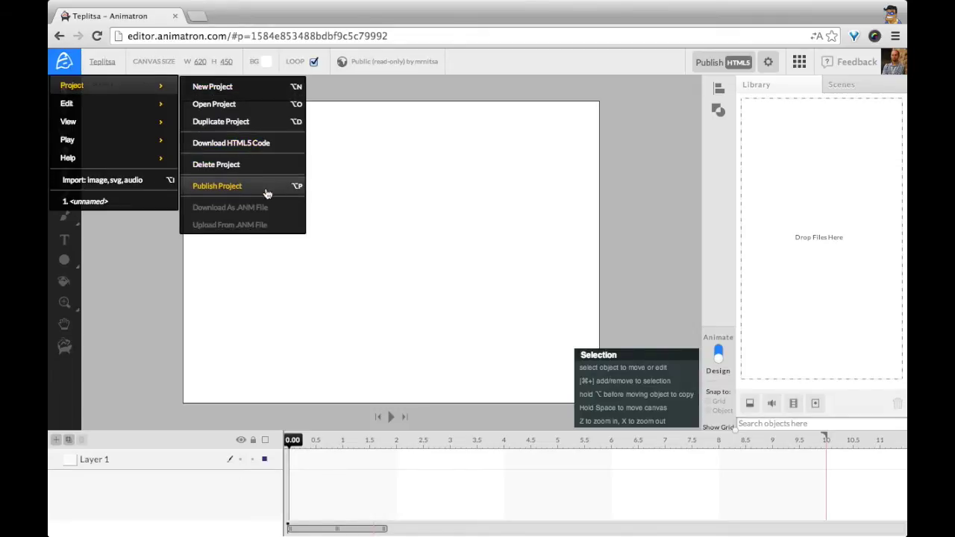
left_click(141, 236)
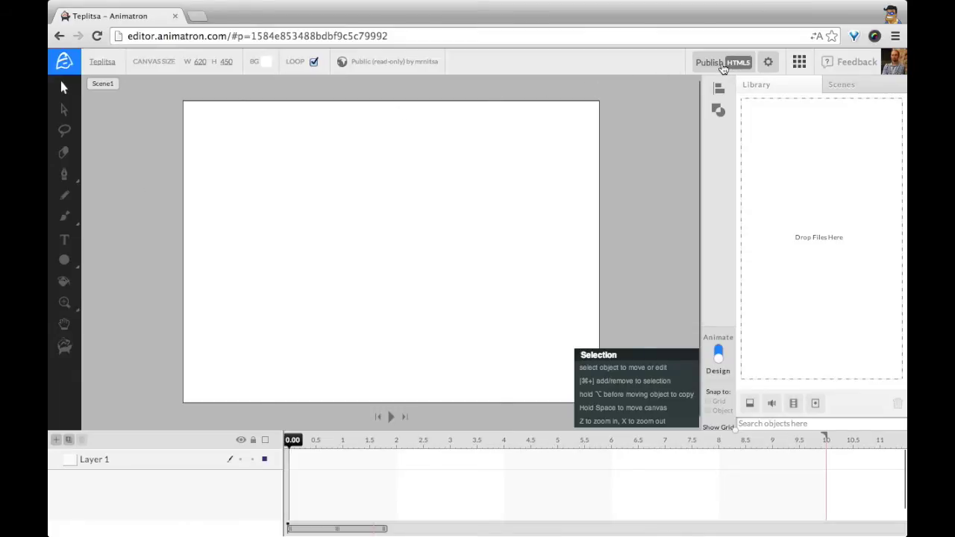
Publish the project as HTML5, close the link dialog and check the available publish formats.
left_click(723, 67)
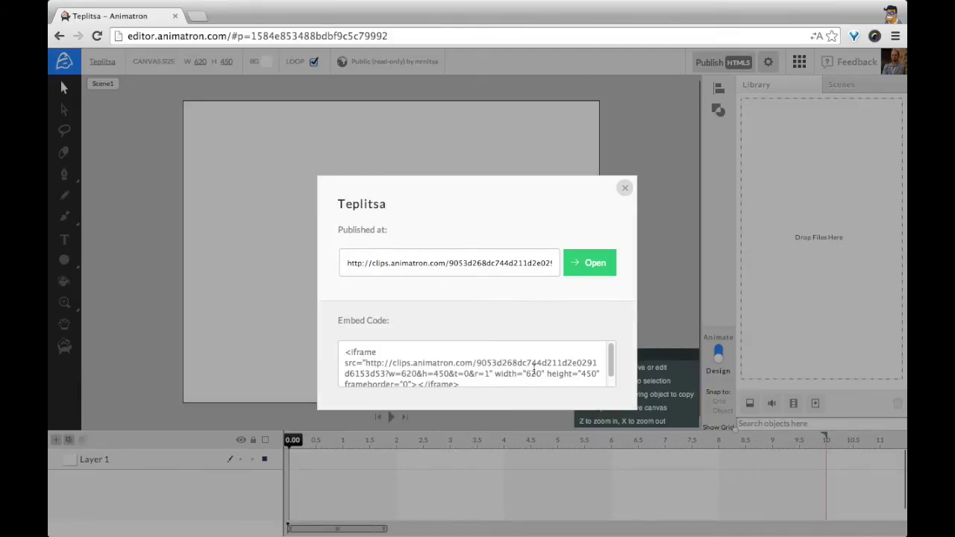
left_click(624, 187)
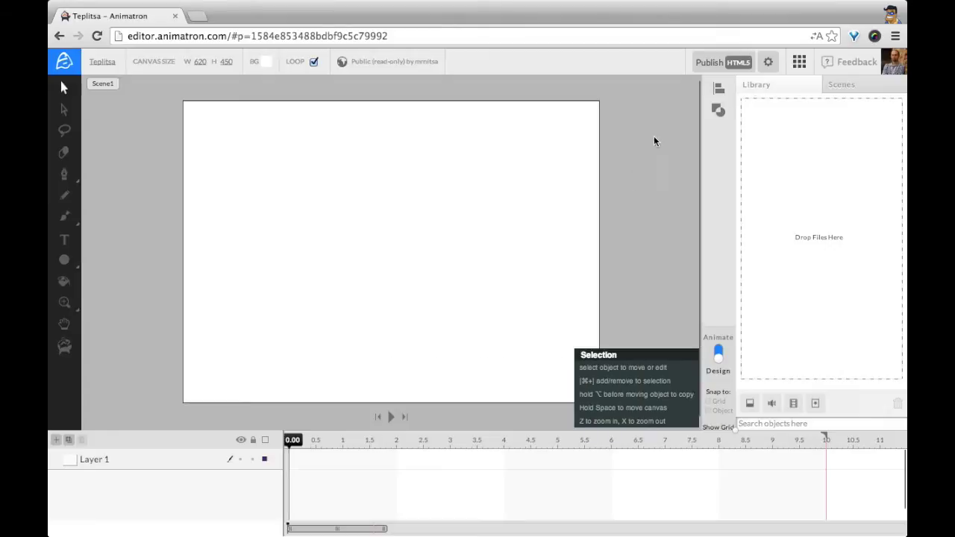
left_click(769, 71)
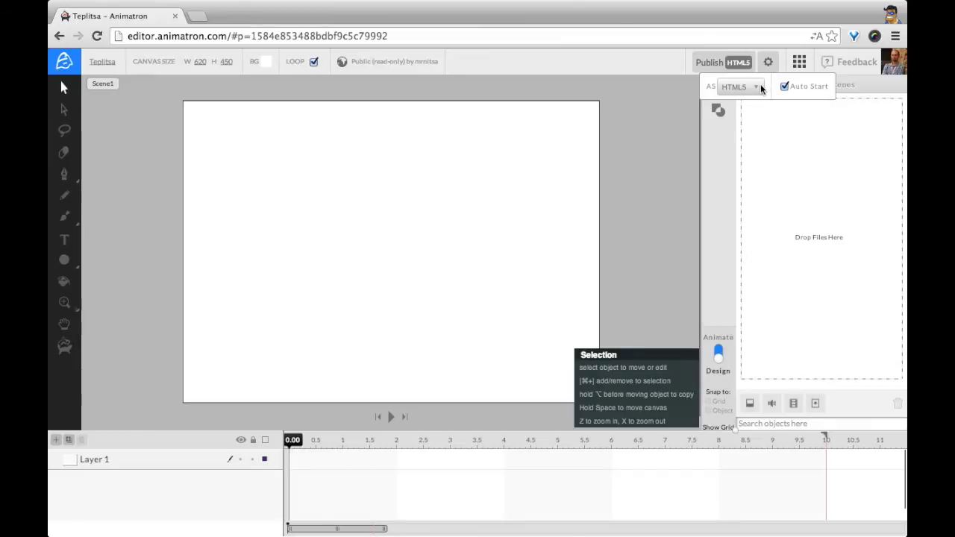
left_click(759, 87)
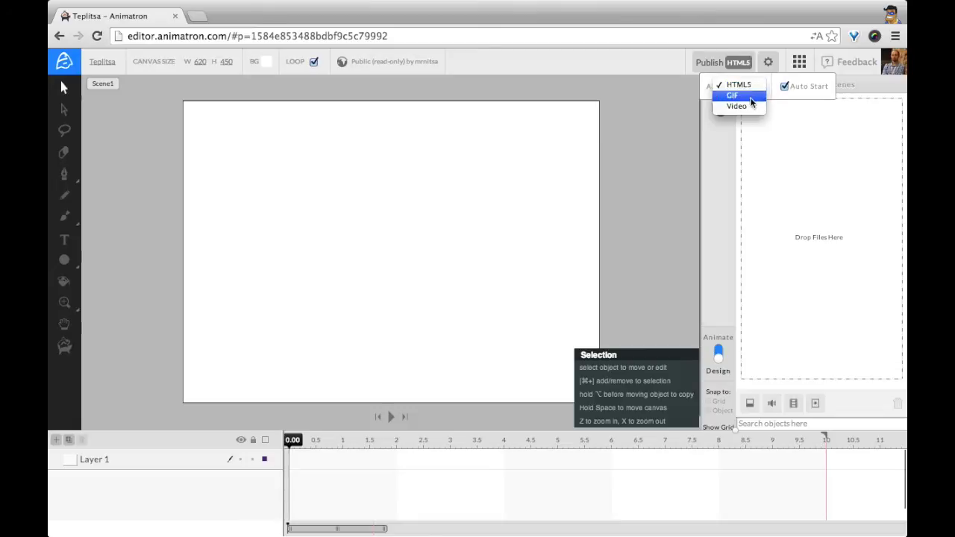
left_click(683, 137)
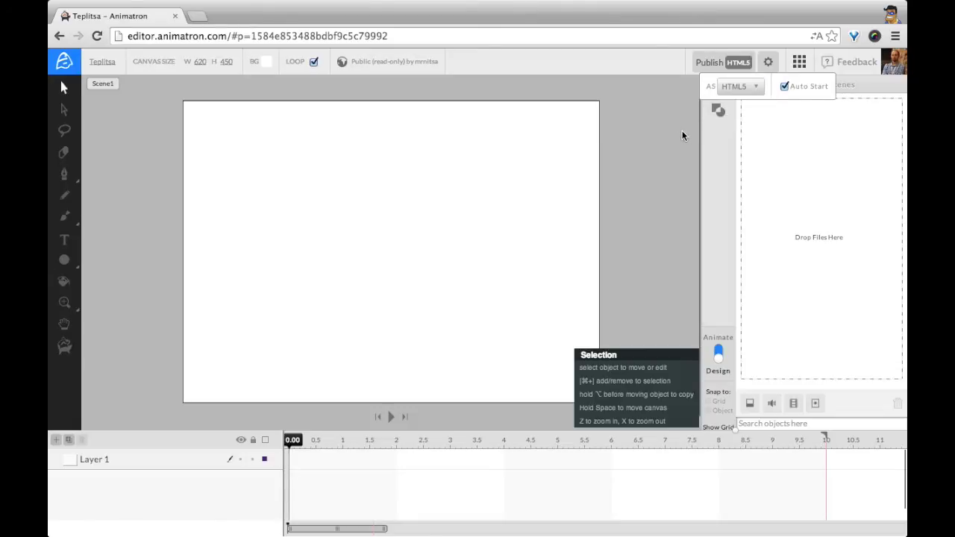
left_click(770, 66)
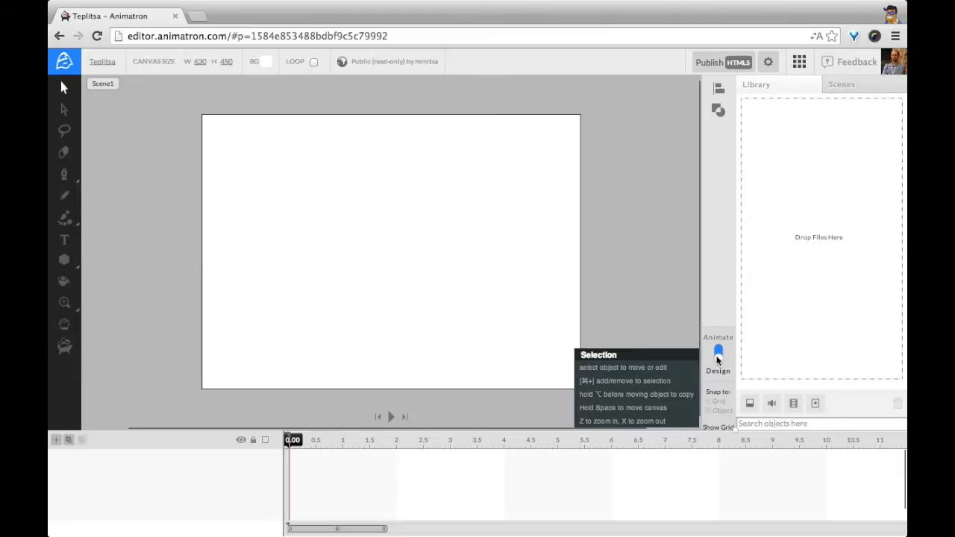
With the grid shown, draw a 100 by 100 circle and place it at X 90, Y 355.
left_click(716, 428)
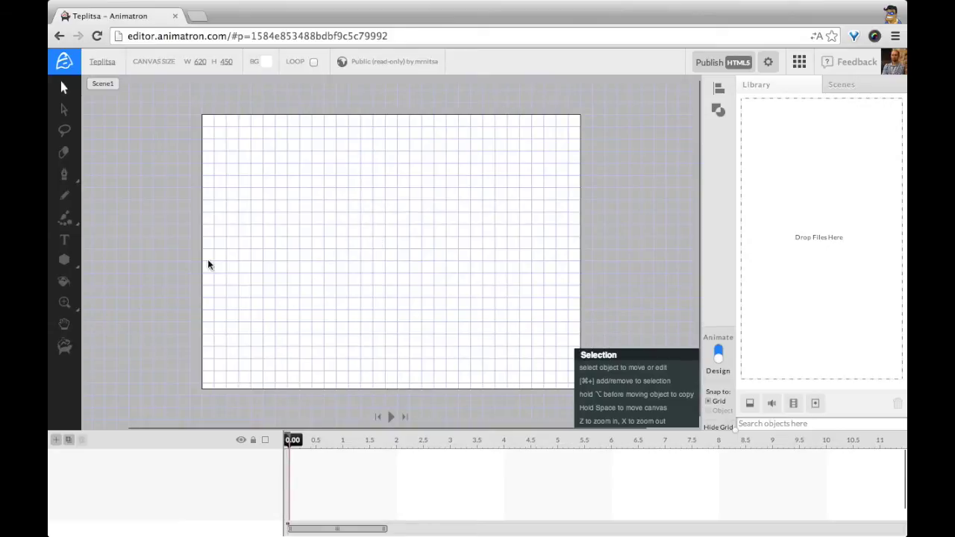
mouse_move(71, 274)
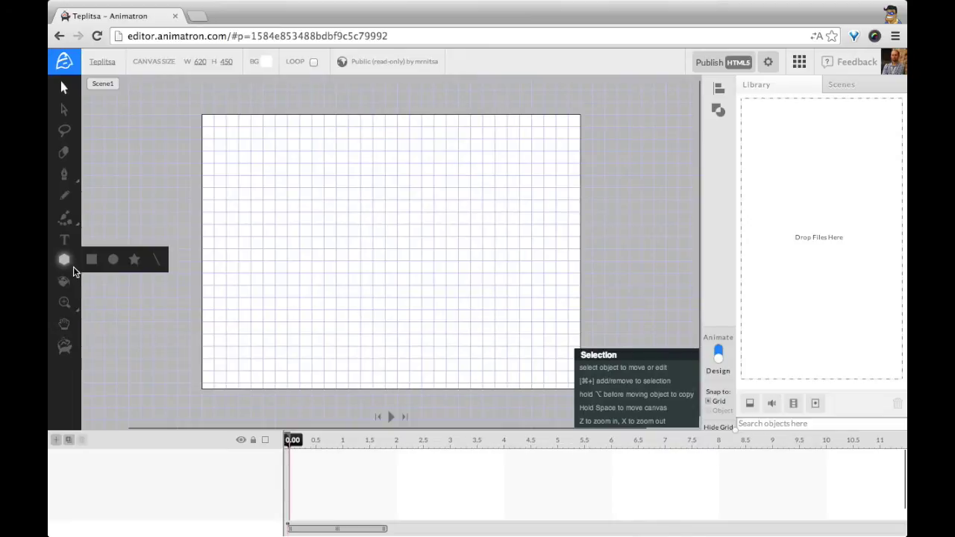
left_click(115, 261)
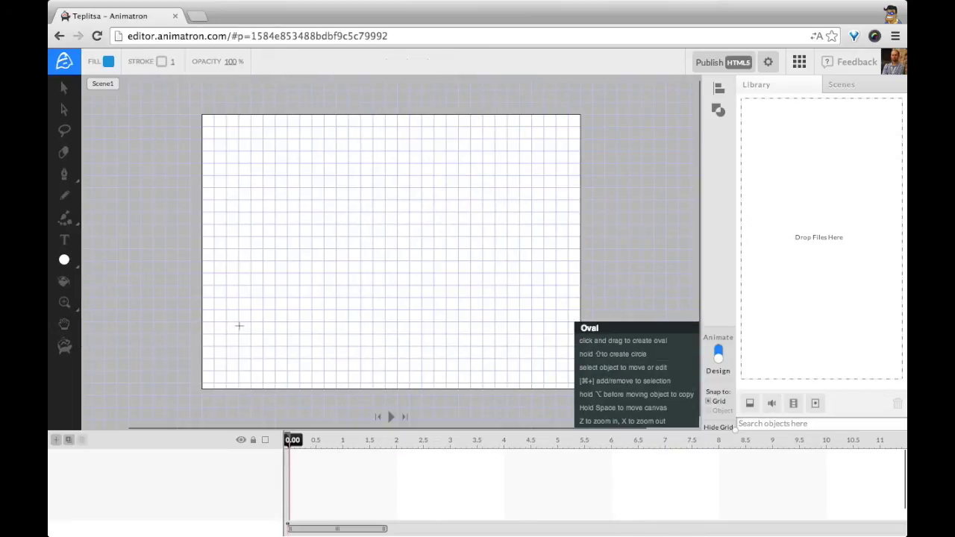
left_click_drag(238, 326, 280, 365)
type("100")
key("Tab")
type("100")
key("Return")
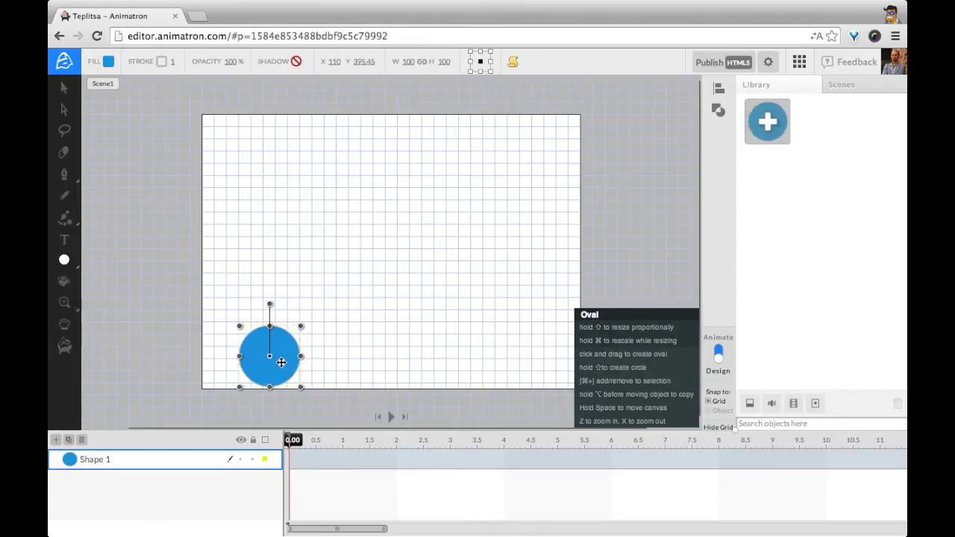
left_click_drag(281, 363, 268, 338)
Try an opacity of 20 % on the blue circle and undo the change.
left_click(108, 61)
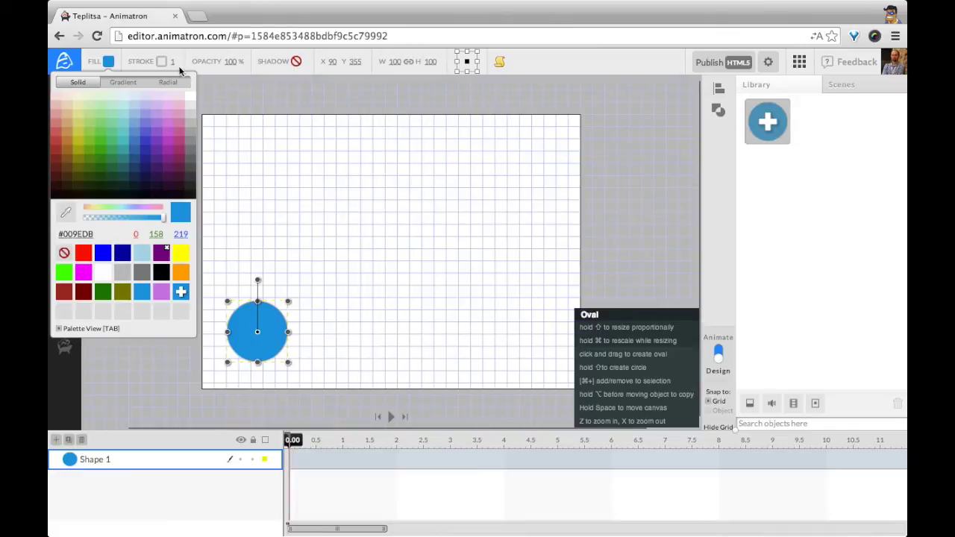
left_click(230, 62)
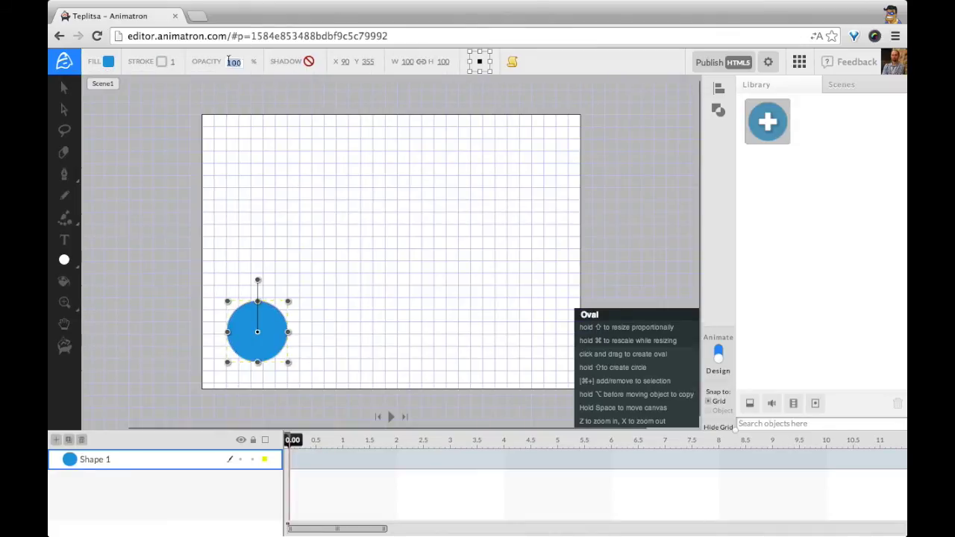
type("20")
key("Return")
key("ctrl+z")
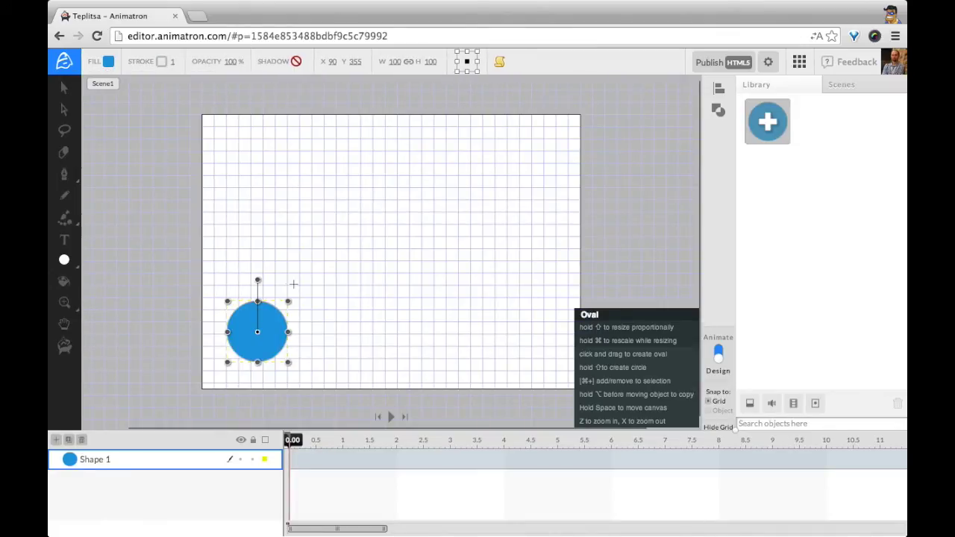
Add a dark grey shadow to the blue circle.
left_click(296, 62)
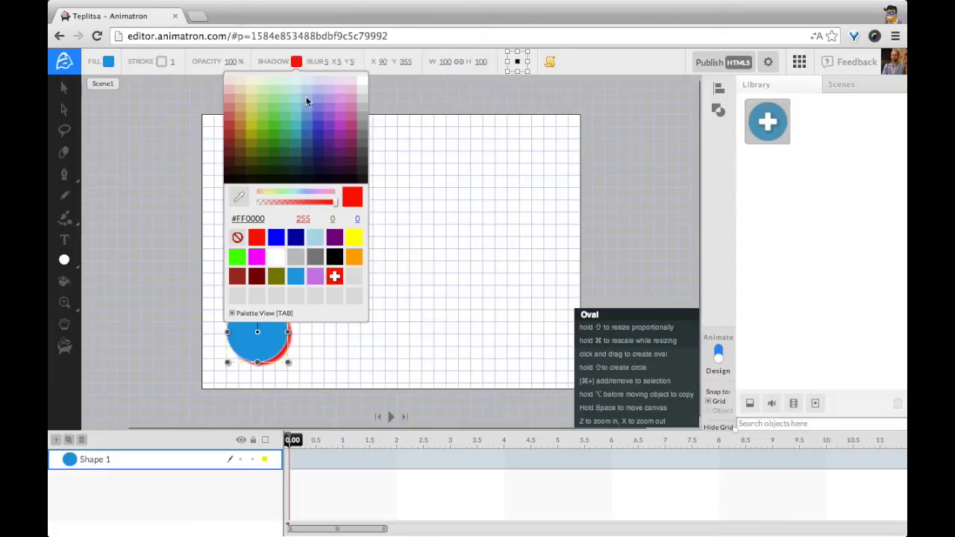
left_click(318, 256)
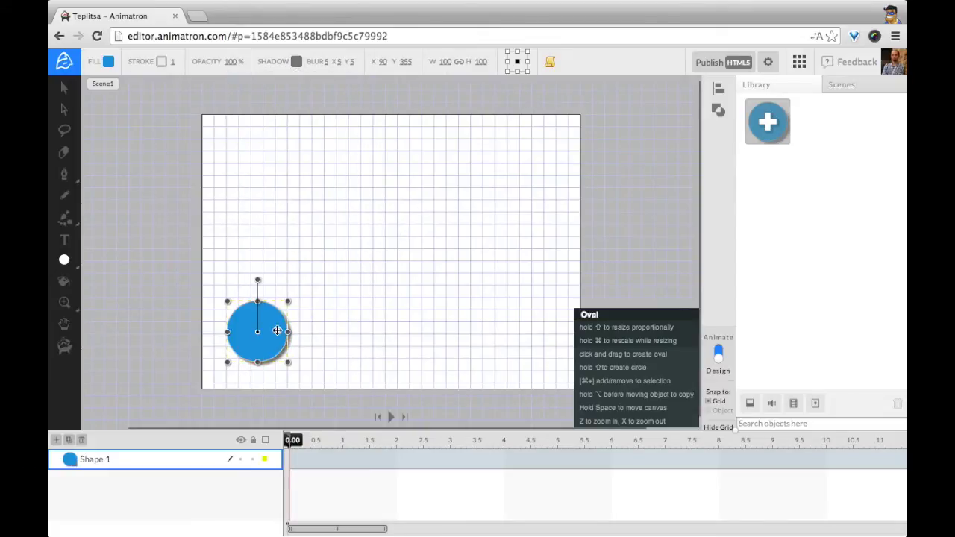
Move the circle to the middle of the canvas and align its centre horizontally and vertically to the canvas.
left_click_drag(271, 334, 397, 254)
left_click(718, 88)
left_click(659, 106)
left_click(658, 124)
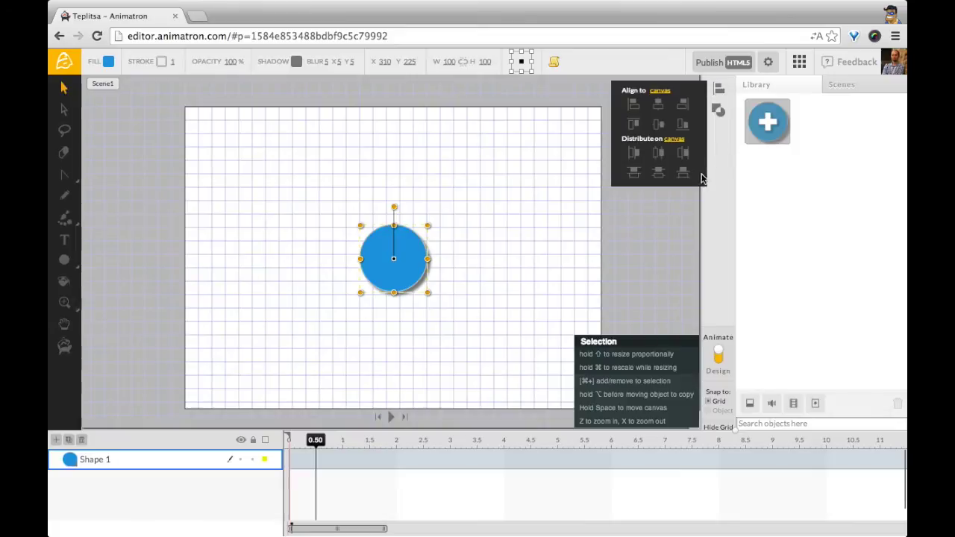
Keyframe the blue circle at 0.5 s by moving it straight down from the canvas centre to about Y 317.
left_click(686, 221)
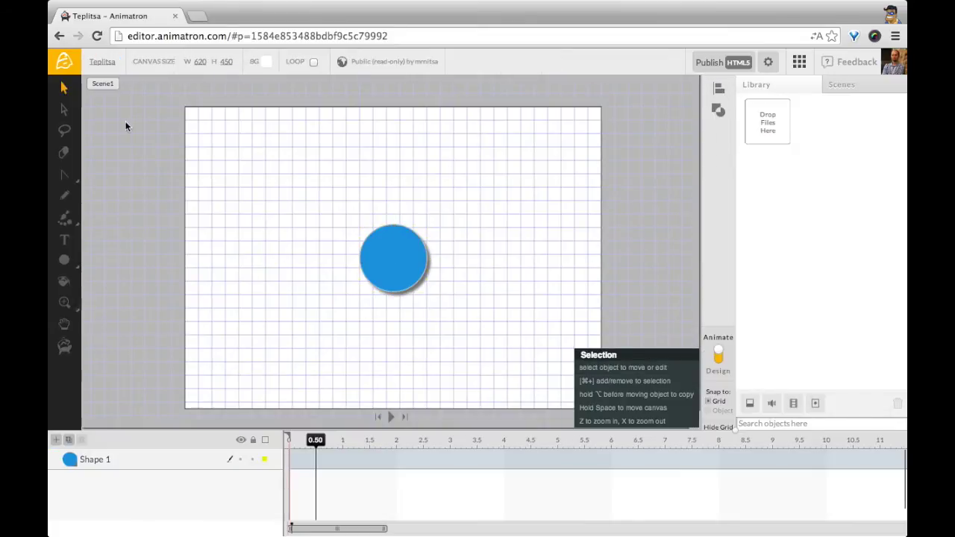
left_click(388, 261)
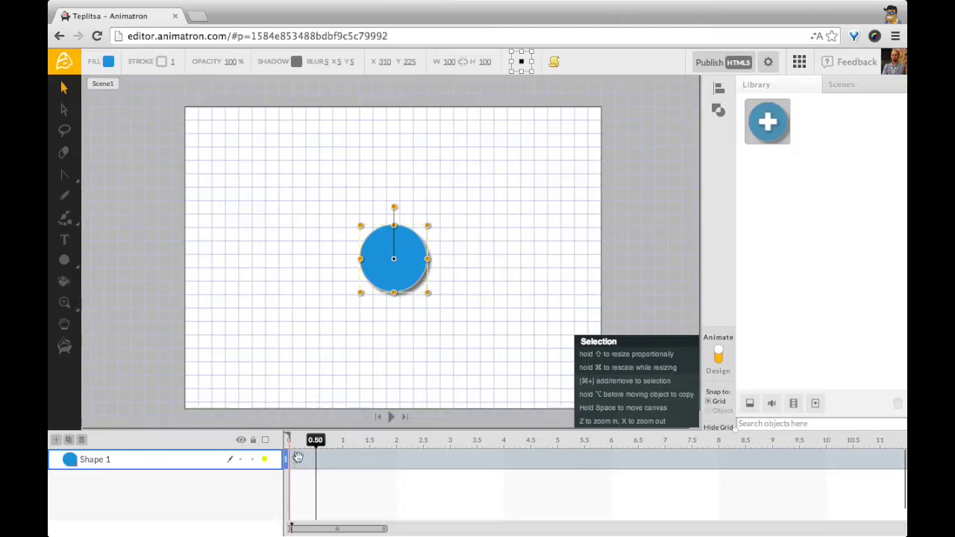
left_click(376, 417)
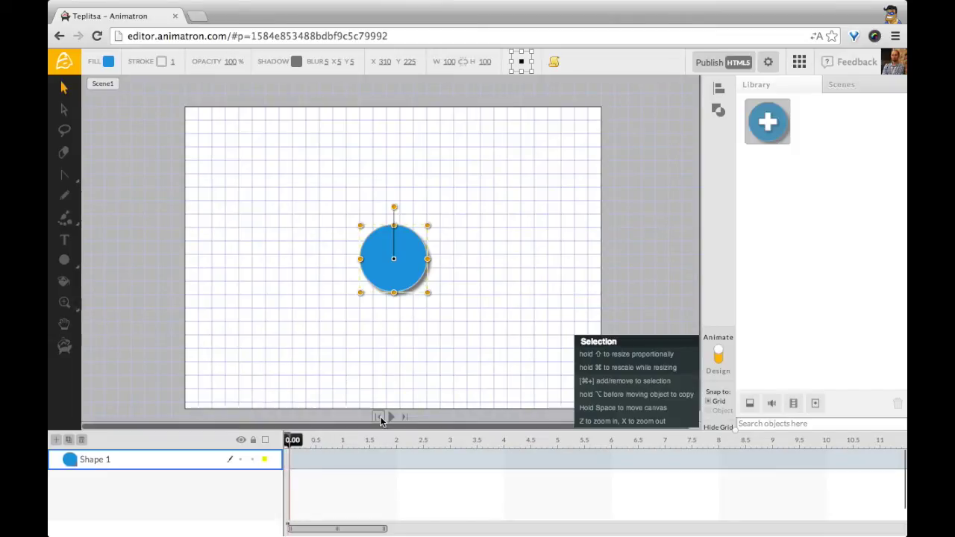
left_click(319, 461)
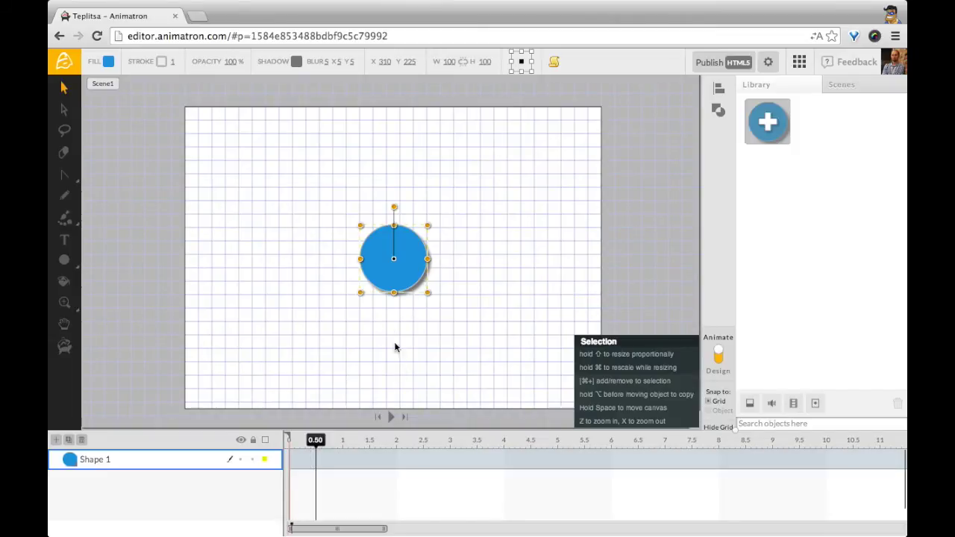
left_click_drag(403, 259, 405, 323)
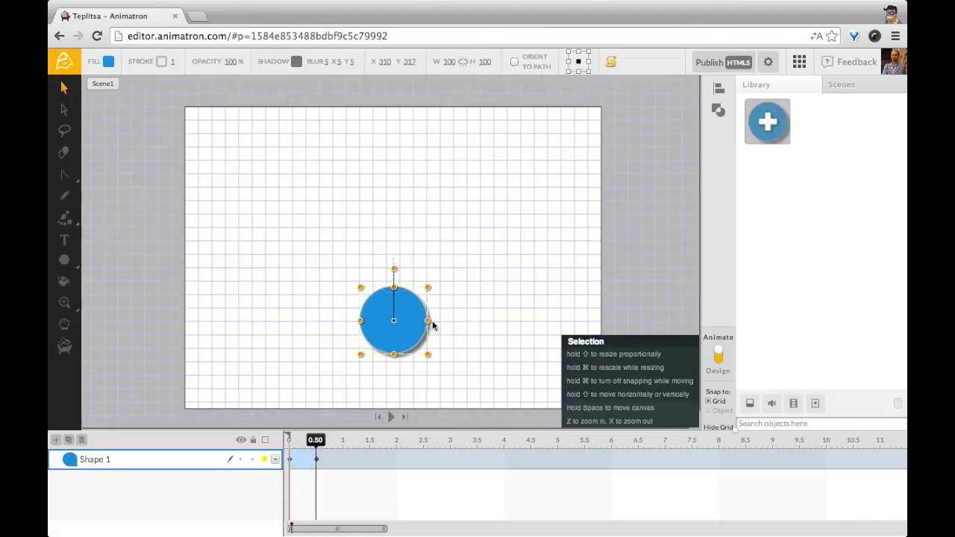
Continue the bounce with circle position keyframes at 1, 1.5 and 2 s, centring it vertically on the canvas at 2 s.
left_click(342, 460)
left_click_drag(401, 337, 407, 264)
left_click(369, 460)
left_click(396, 459)
left_click(719, 88)
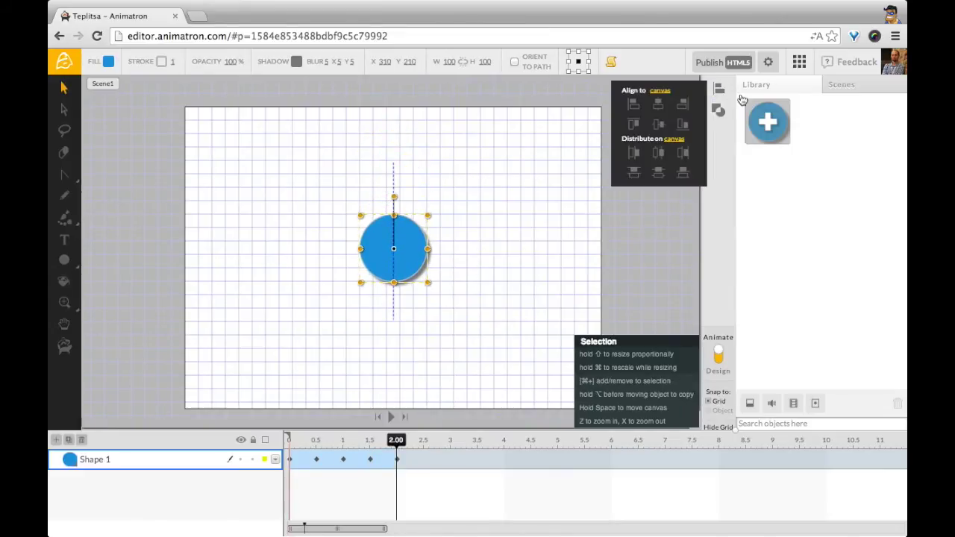
left_click(656, 124)
At 2.5 s, enlarge the circle to a width of 200 and a height of 200.
left_click(425, 460)
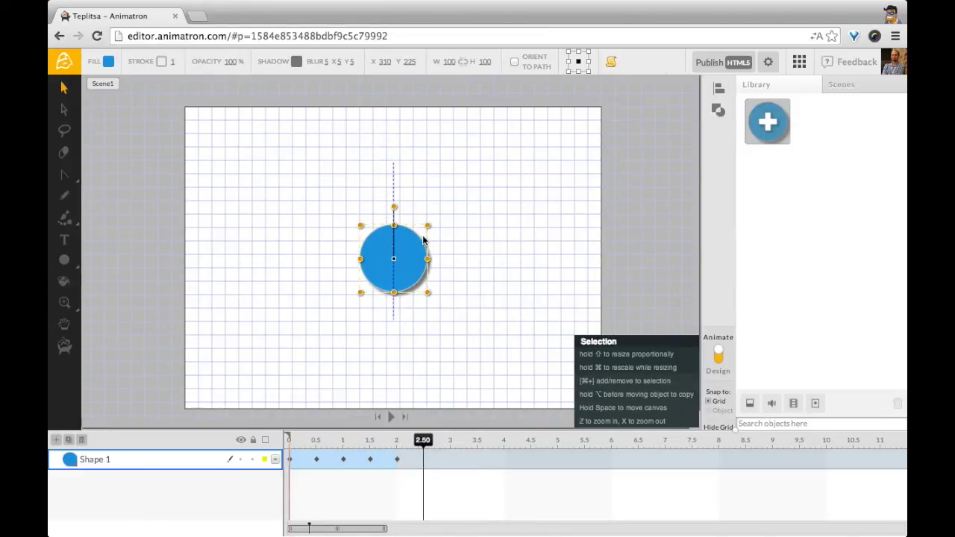
left_click(449, 62)
type("200")
key("Return")
left_click(487, 62)
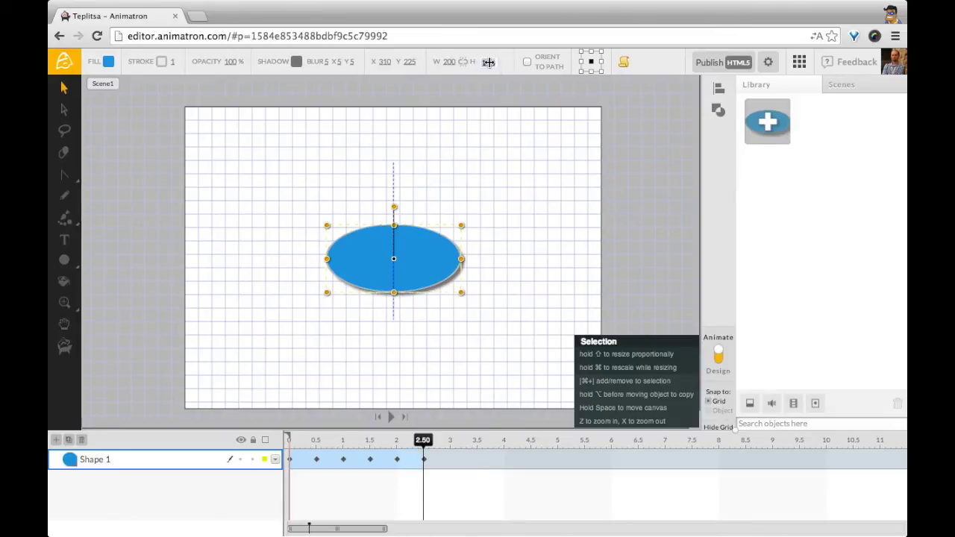
type("200")
key("Return")
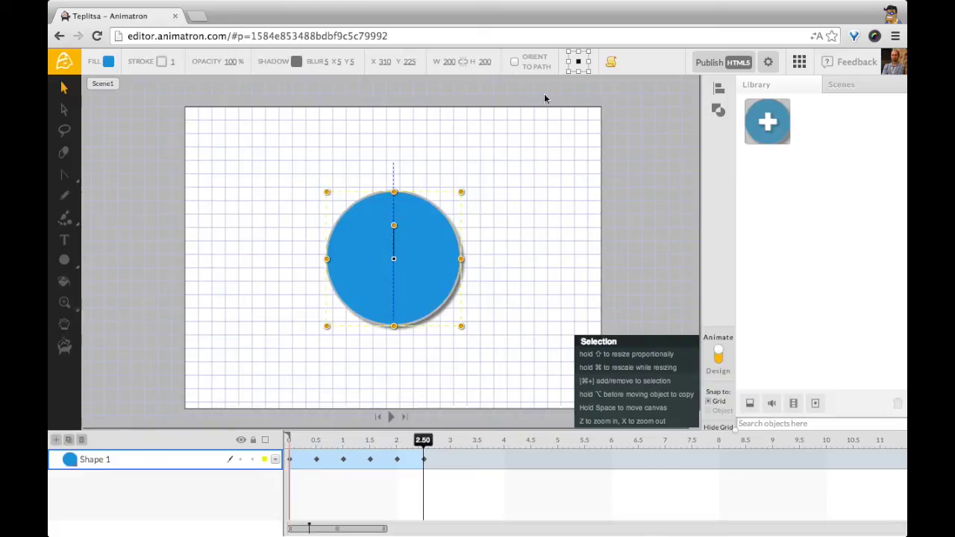
Start fading the circle with opacity keyframes of 60 % at 3 s and 40 % at 3.5 s.
left_click(450, 460)
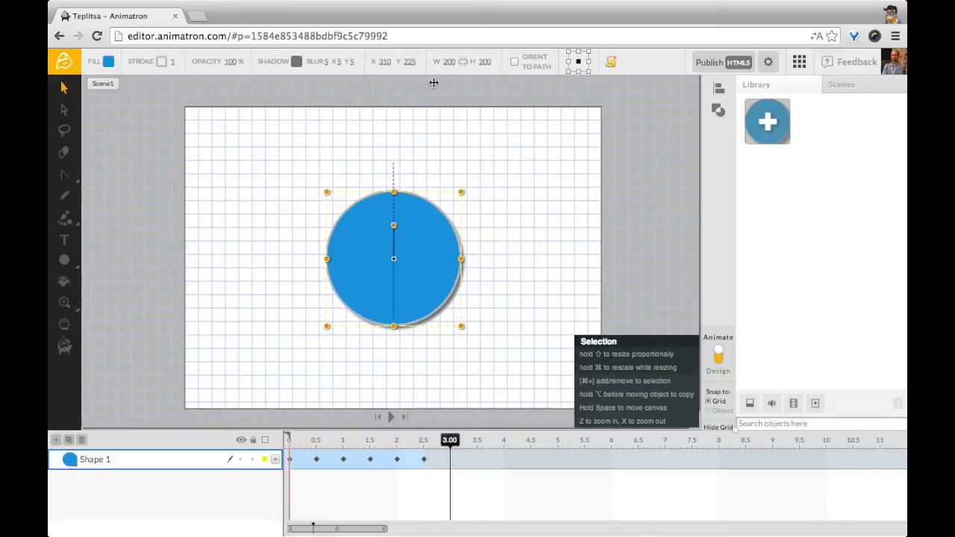
left_click(229, 63)
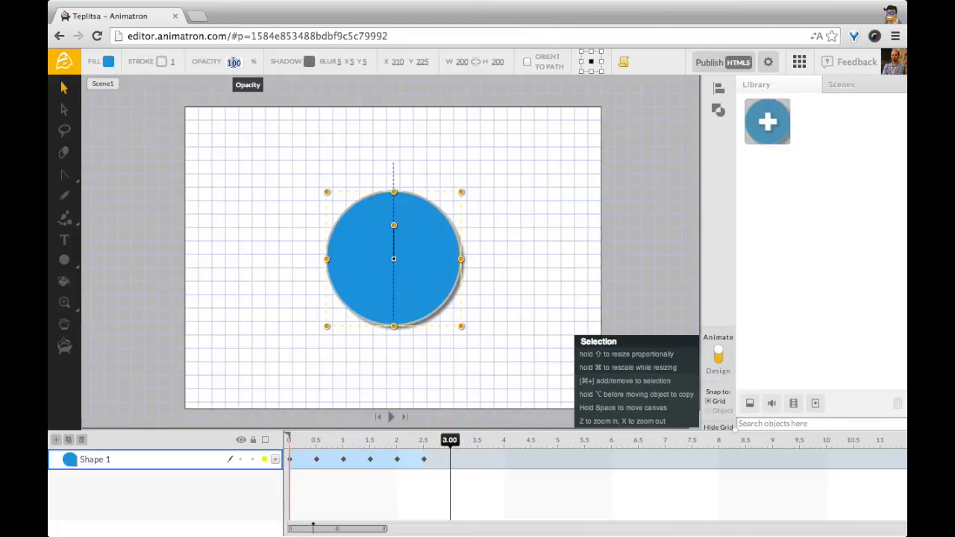
key("Return")
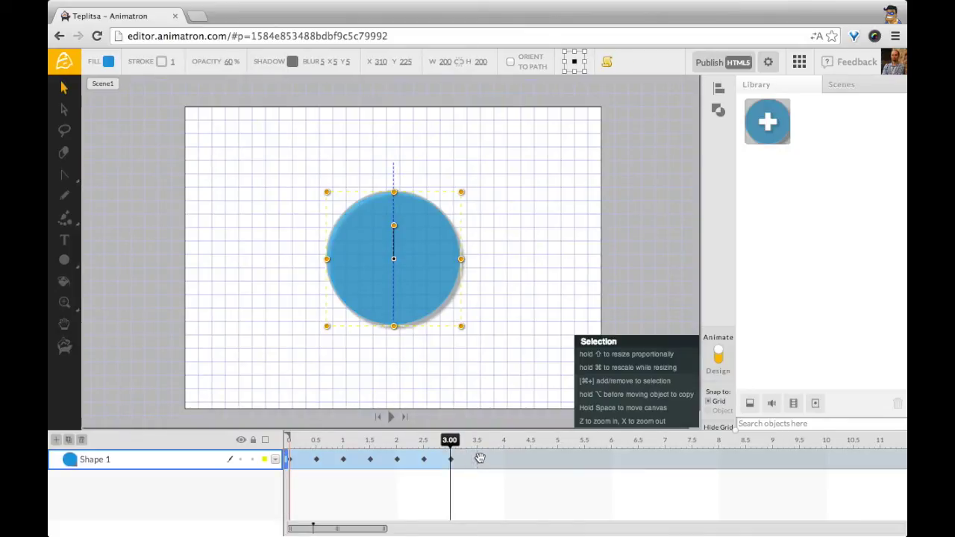
left_click(477, 456)
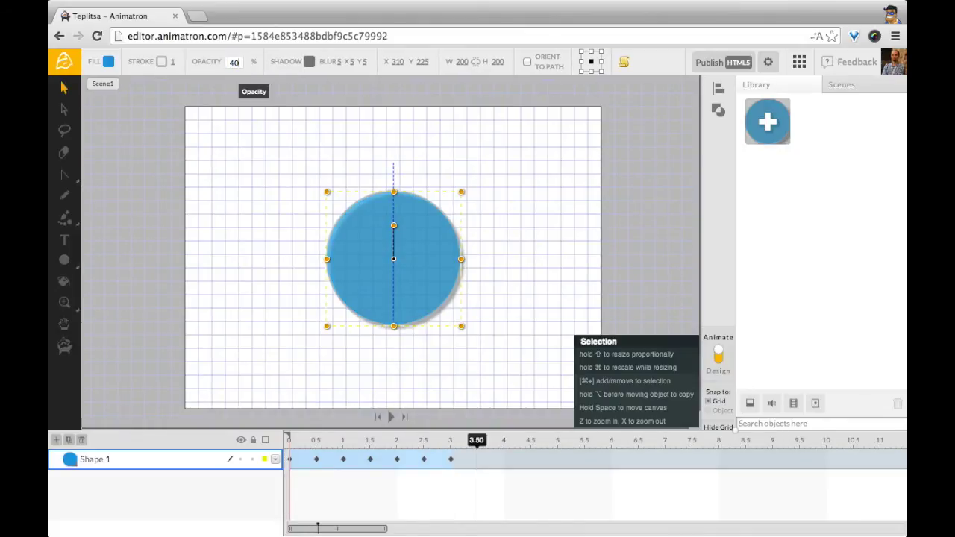
left_click_drag(231, 60, 225, 60)
Finish the circle's fade-out with opacity keyframes of 20 % at 4 s and 0 % at 4.5 s.
left_click(504, 452)
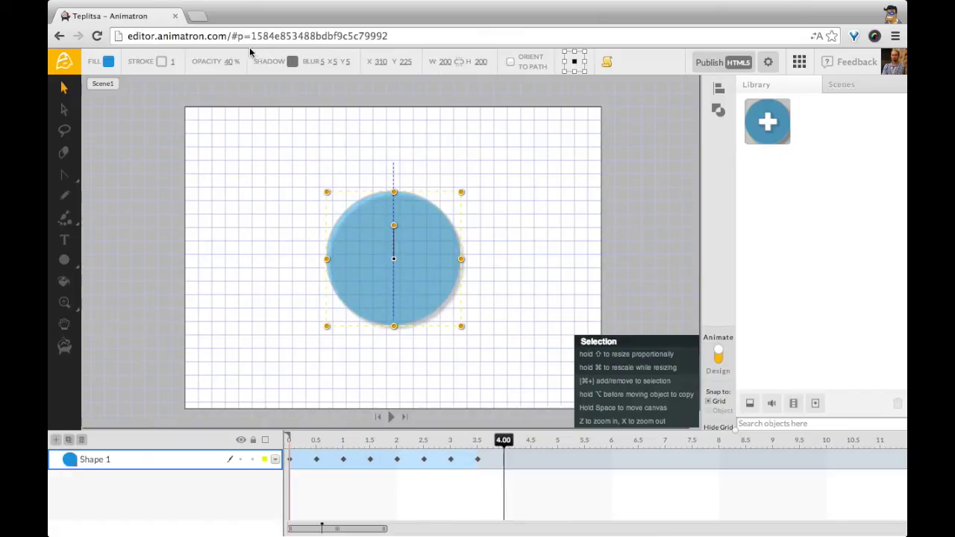
left_click(234, 63)
type("20")
key("Return")
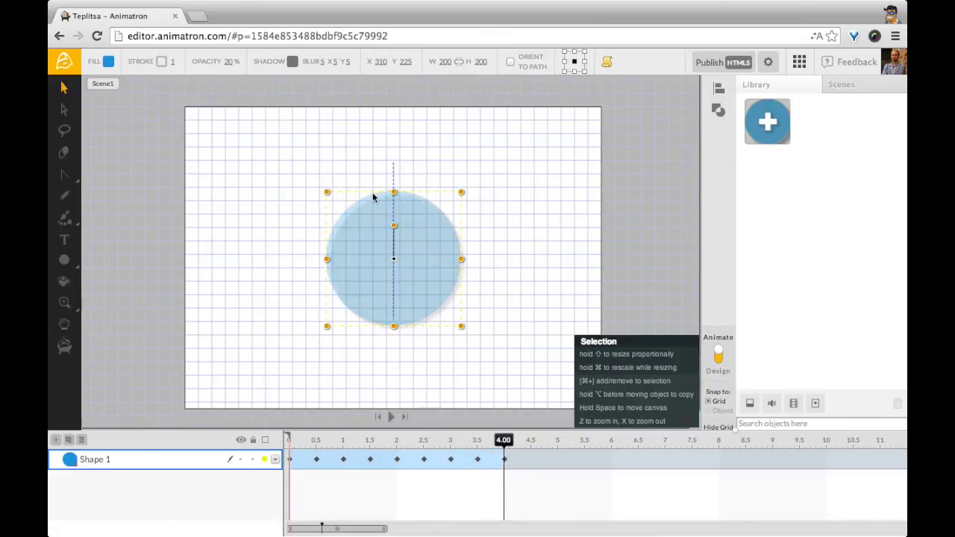
left_click(530, 448)
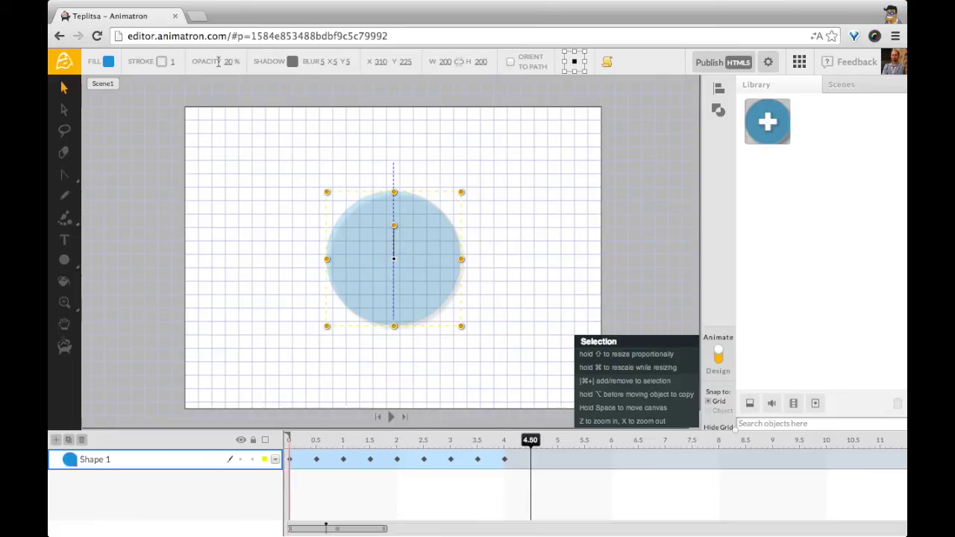
left_click(233, 63)
type("0")
key("Return")
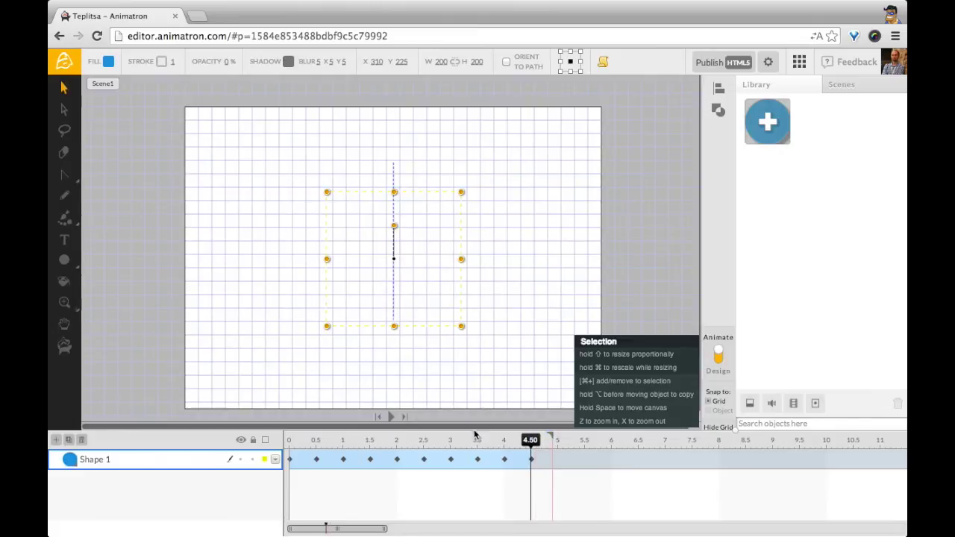
Play the finished animation back from the start.
left_click(379, 416)
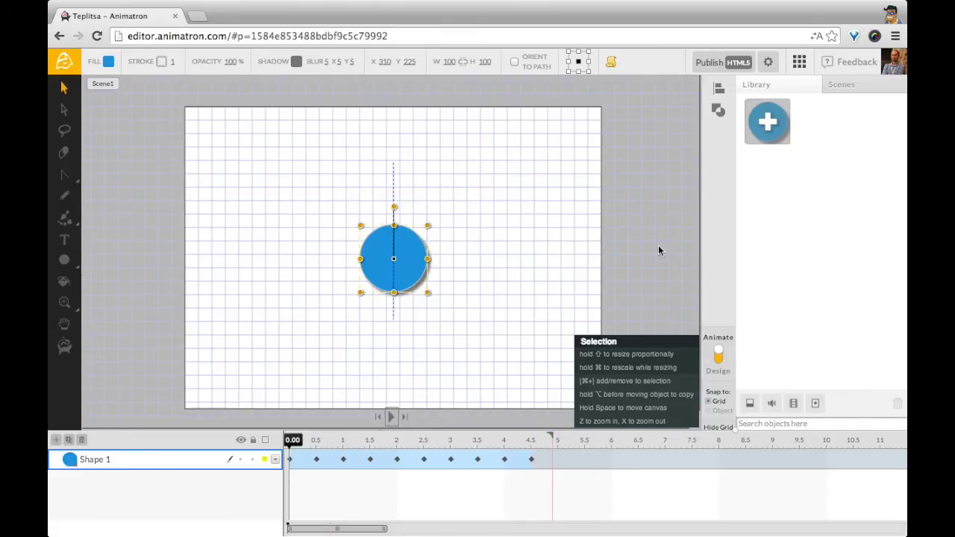
key("space")
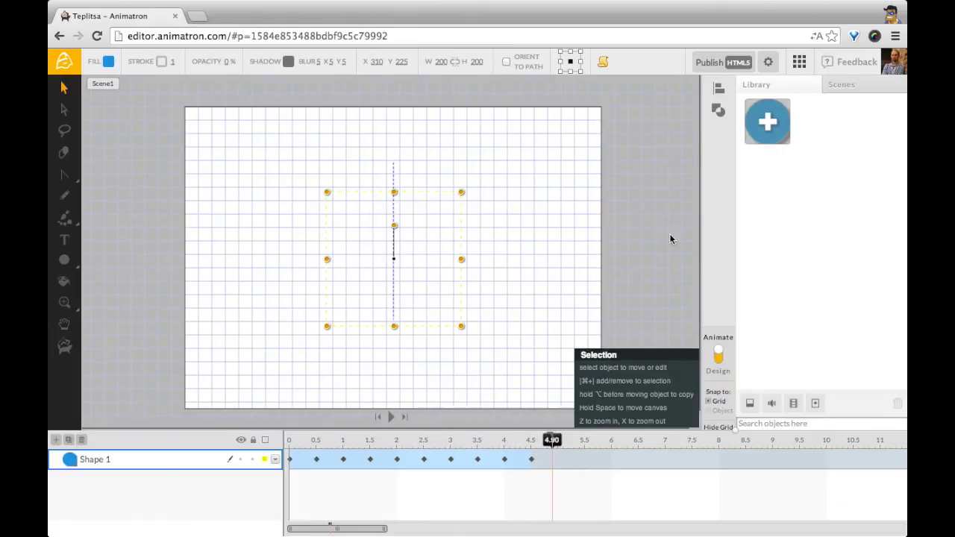
Publish the project as HTML5, view the published clip, and select its embed code.
left_click(714, 64)
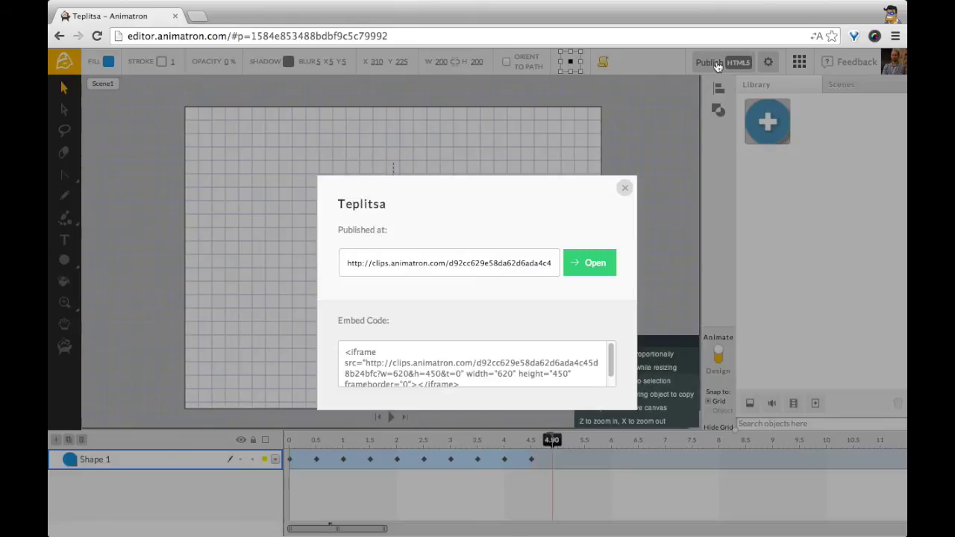
left_click(587, 264)
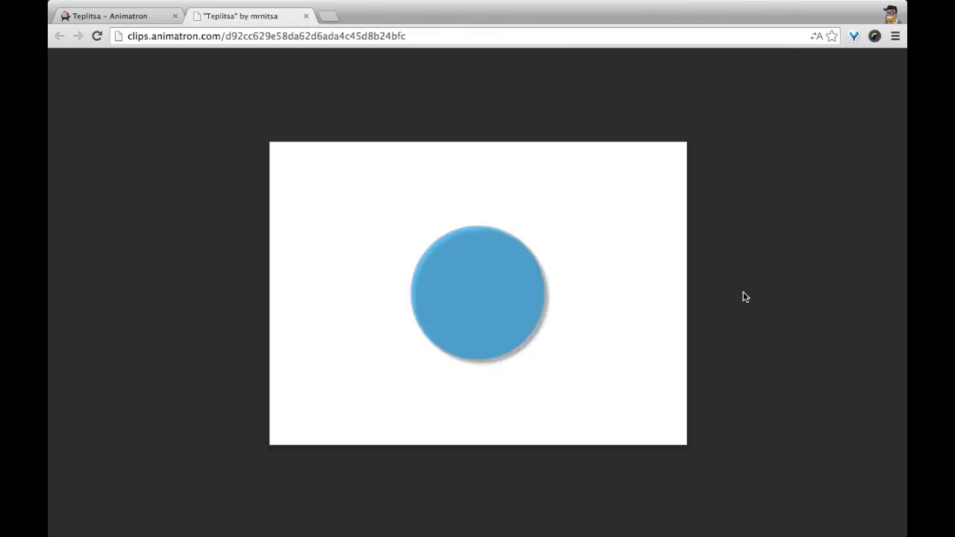
left_click(151, 18)
left_click(492, 366)
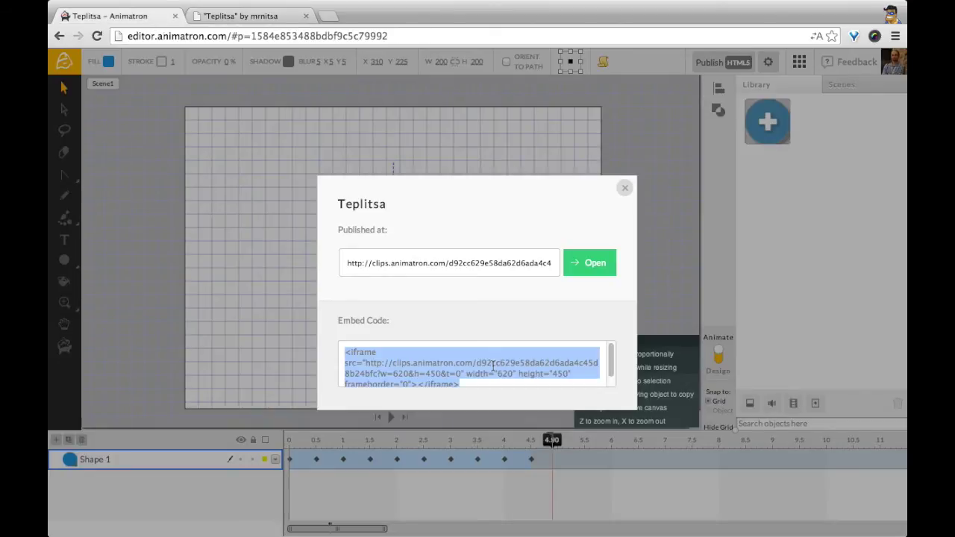
left_click(624, 187)
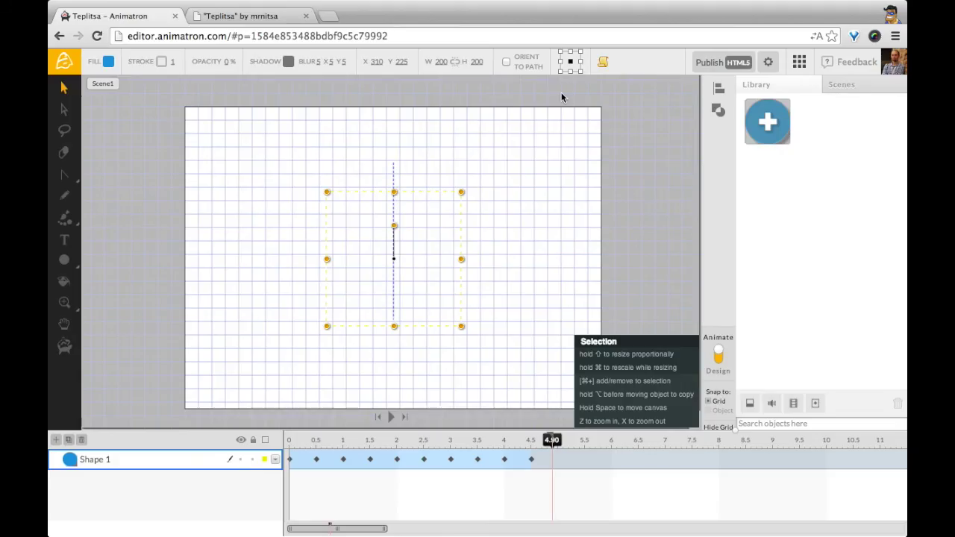
Enable looping for the project and publish it again as HTML5.
left_click(513, 117)
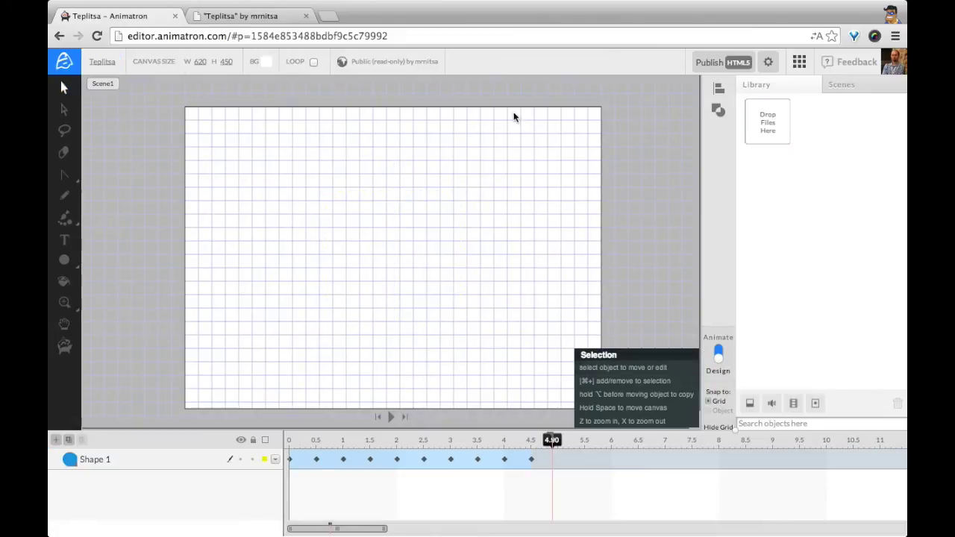
left_click(709, 62)
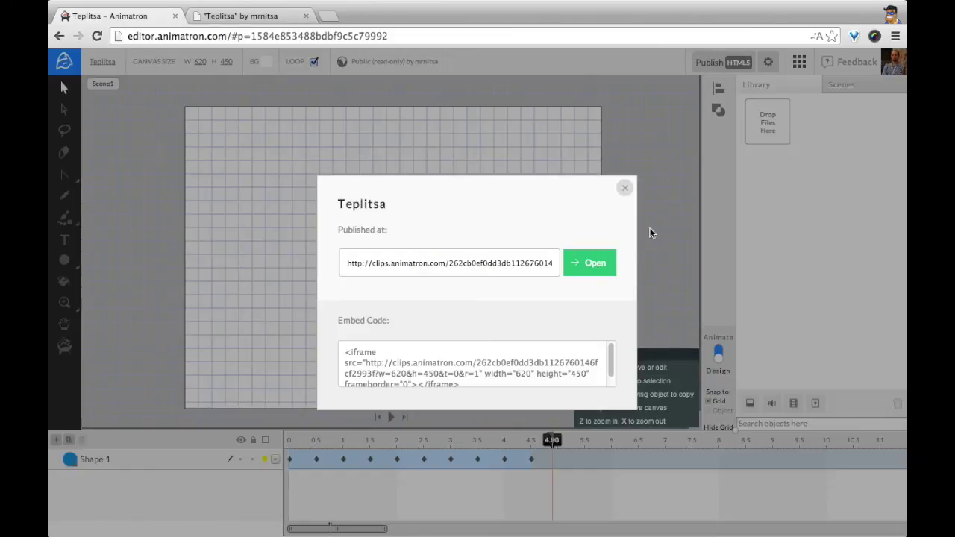
left_click(625, 189)
Publish the project as a GIF and view the resulting image before returning to the editor.
mouse_move(738, 62)
left_click(762, 86)
left_click(754, 100)
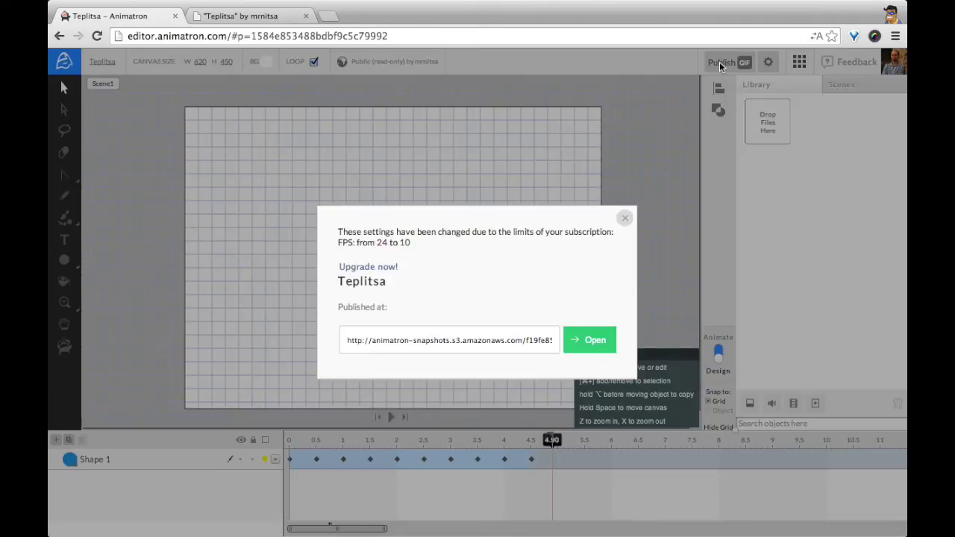
left_click(606, 335)
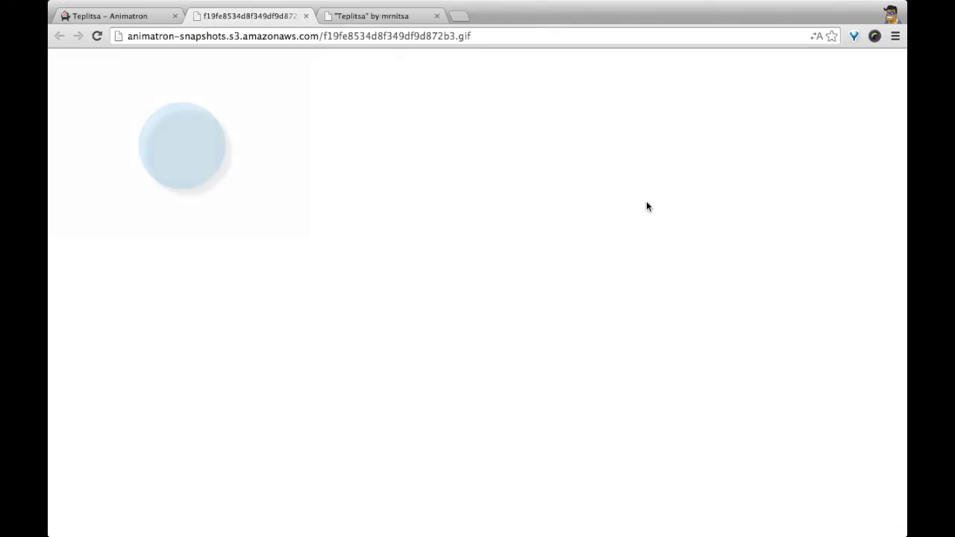
key("ctrl+shift+Tab")
left_click(625, 217)
Change the project's publish format to Video.
left_click(744, 61)
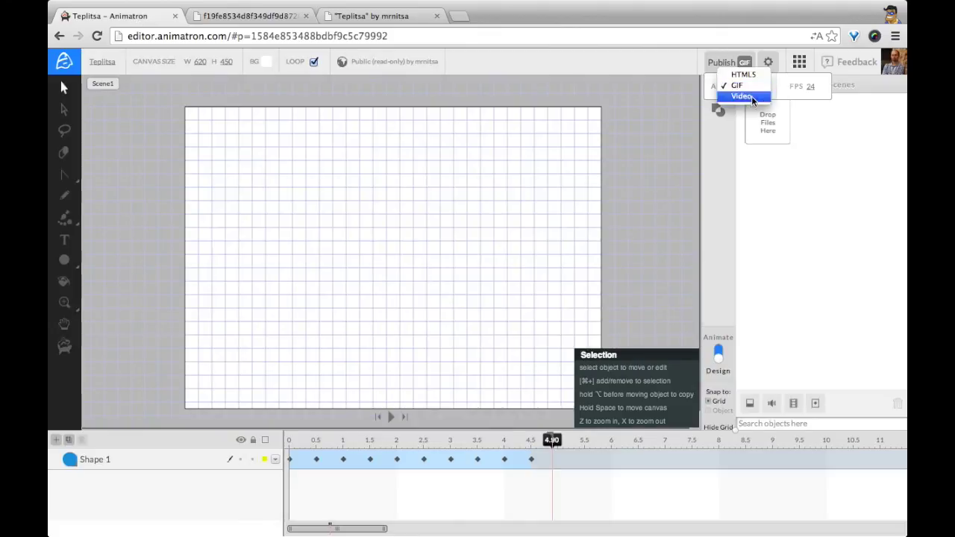
left_click(746, 96)
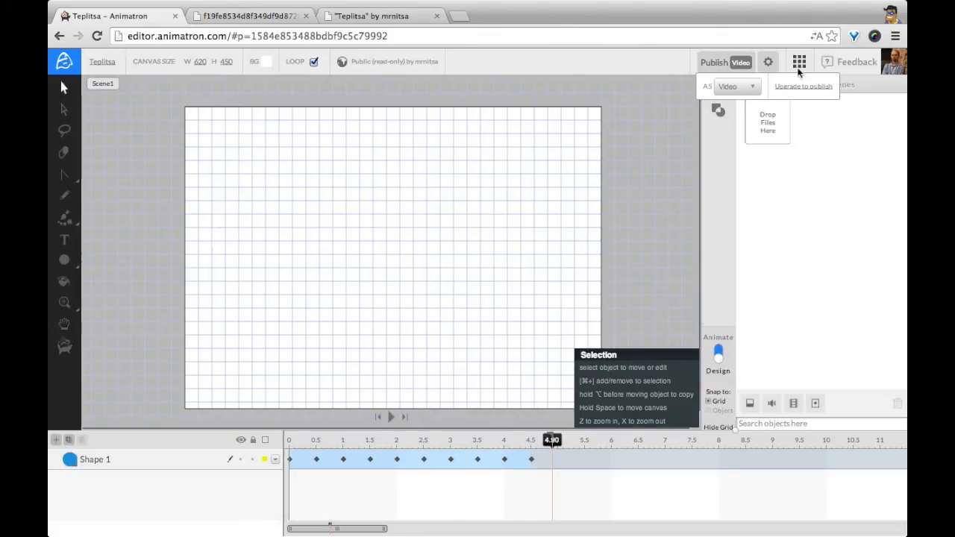
left_click(718, 355)
Go to the account's animations page and open the Teplitsa project there.
left_click(798, 62)
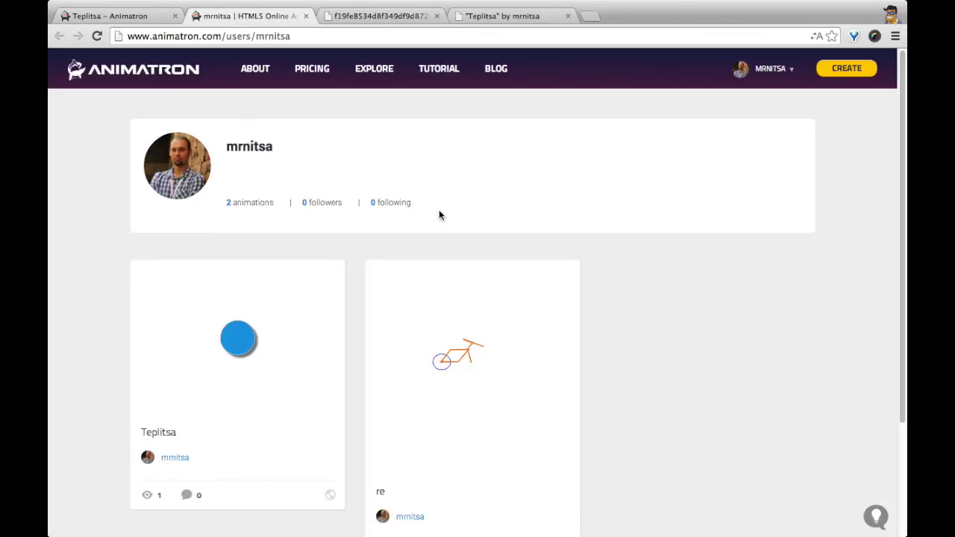
scroll(609, 414, "down", 1)
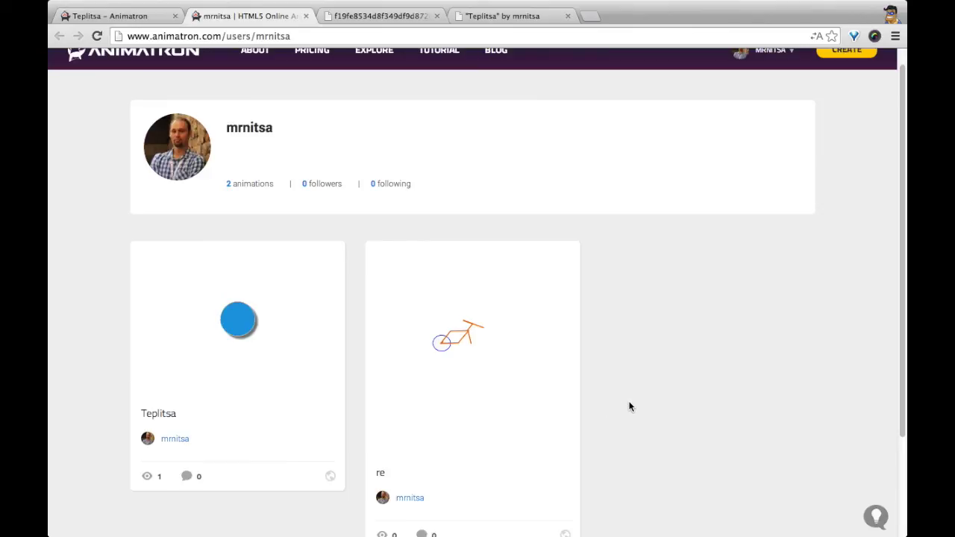
left_click(271, 345)
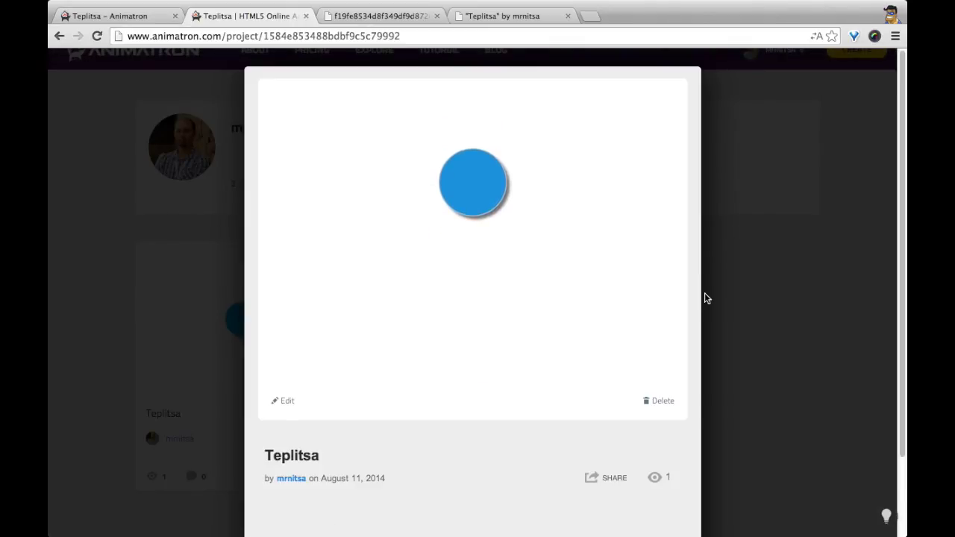
Show the Teplitsa project's social sharing options and look over its description, tags and comments area.
scroll(656, 425, "down", 2)
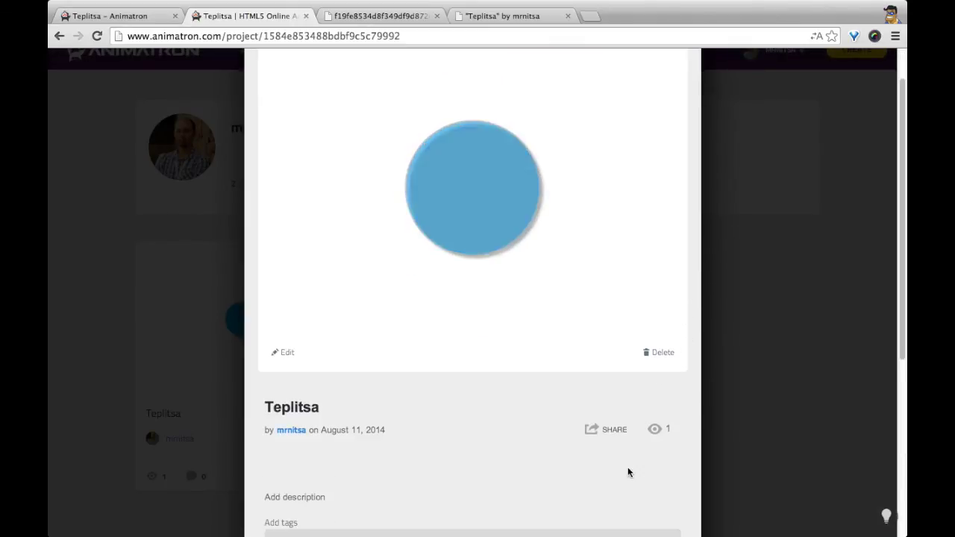
left_click(613, 432)
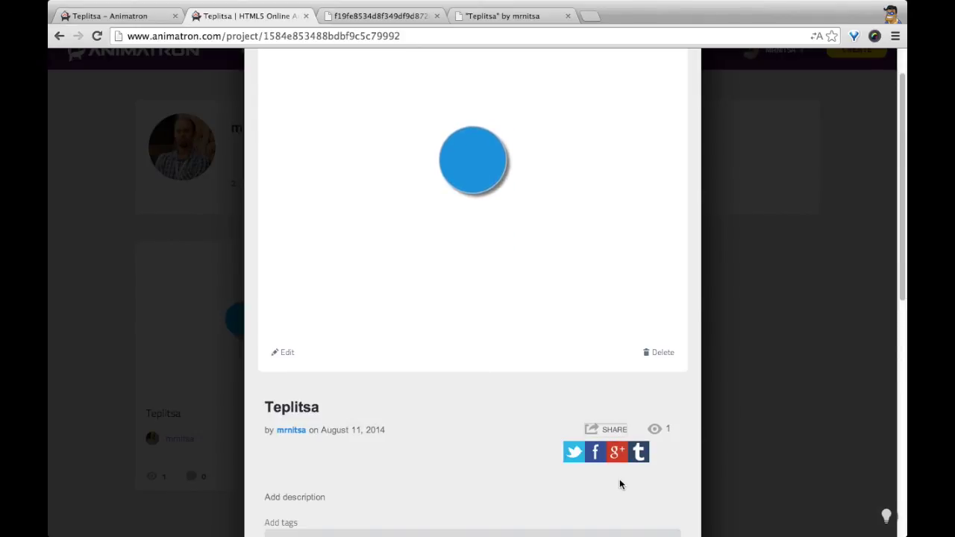
scroll(634, 423, "down", 5)
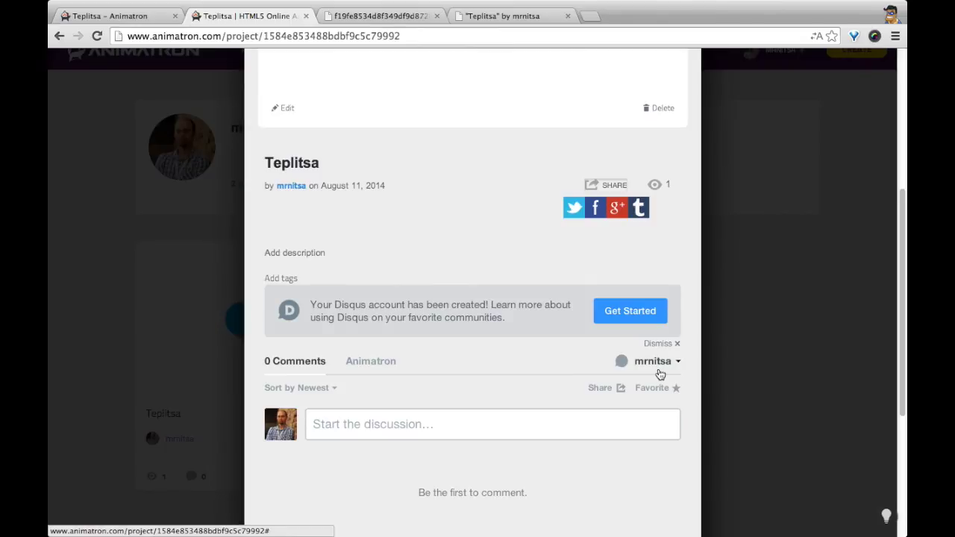